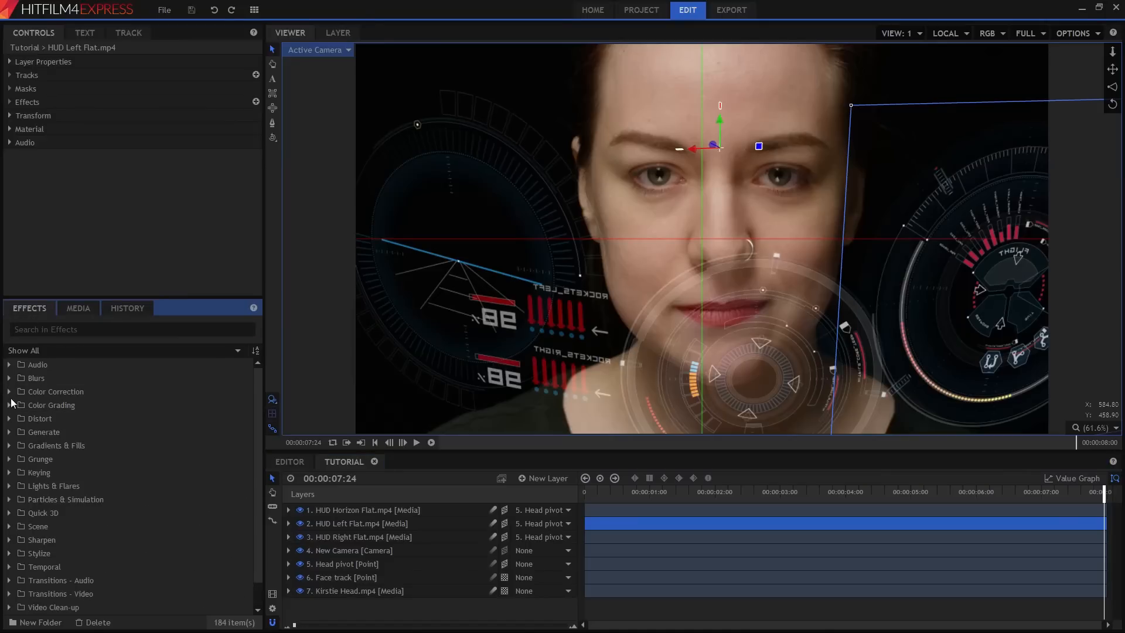
Browse the effect categories in the effects library by expanding and collapsing their folders.
{"action": "left_click", "coordinate": [8, 392]}
{"action": "left_click", "coordinate": [9, 392]}
{"action": "left_click", "coordinate": [9, 405]}
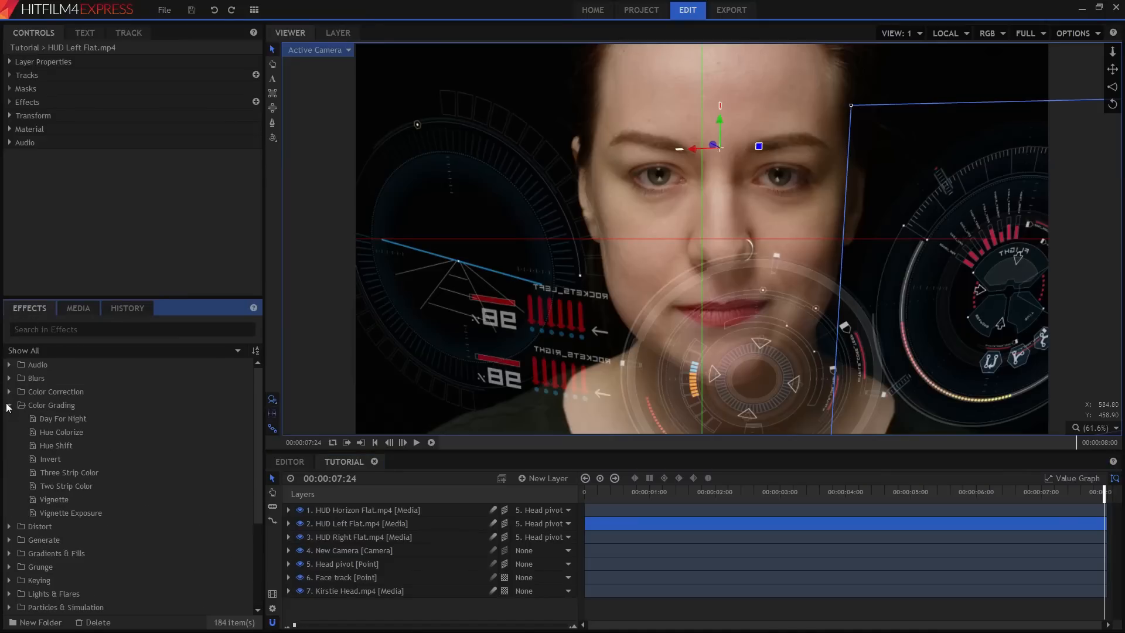
{"action": "left_click", "coordinate": [9, 405]}
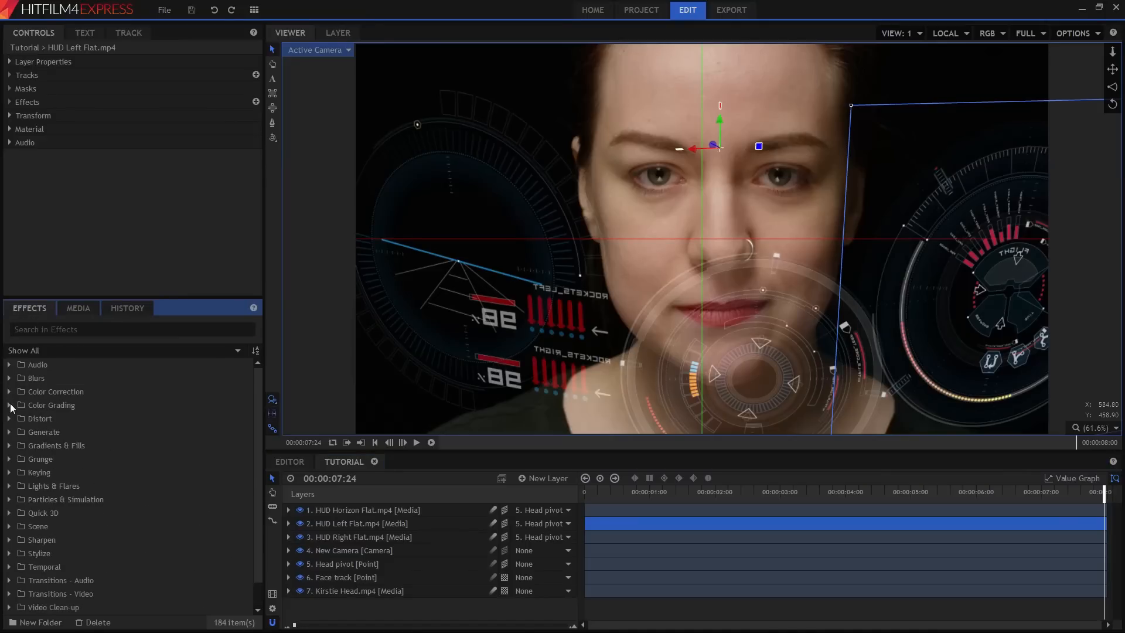
{"action": "left_click", "coordinate": [8, 472]}
{"action": "left_click", "coordinate": [9, 472]}
{"action": "left_click", "coordinate": [12, 500]}
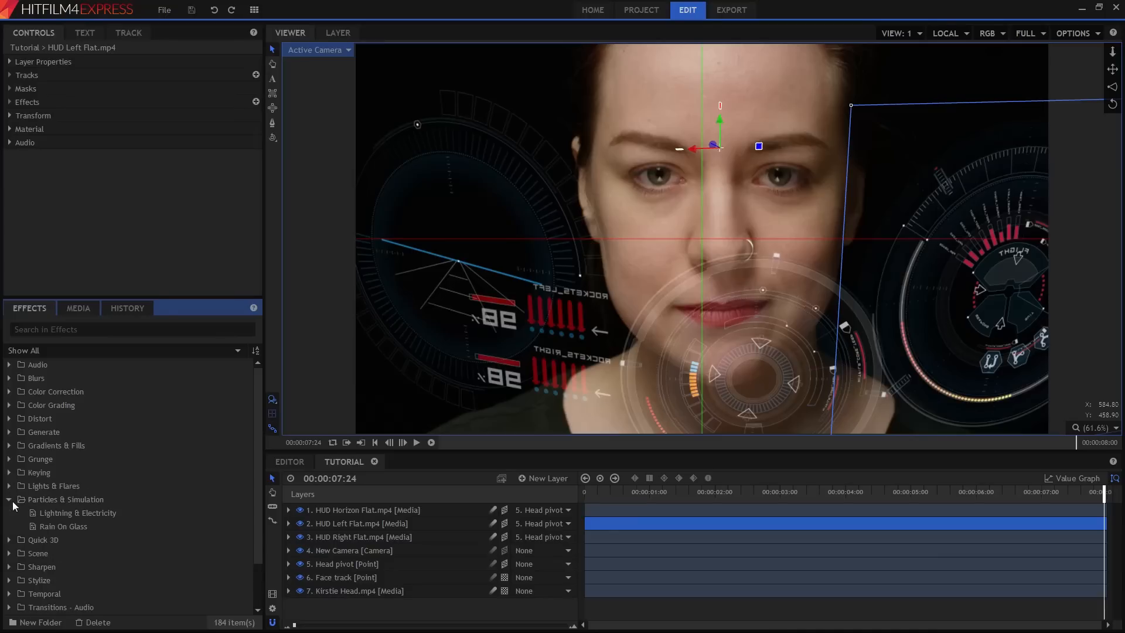
{"action": "left_click", "coordinate": [12, 499]}
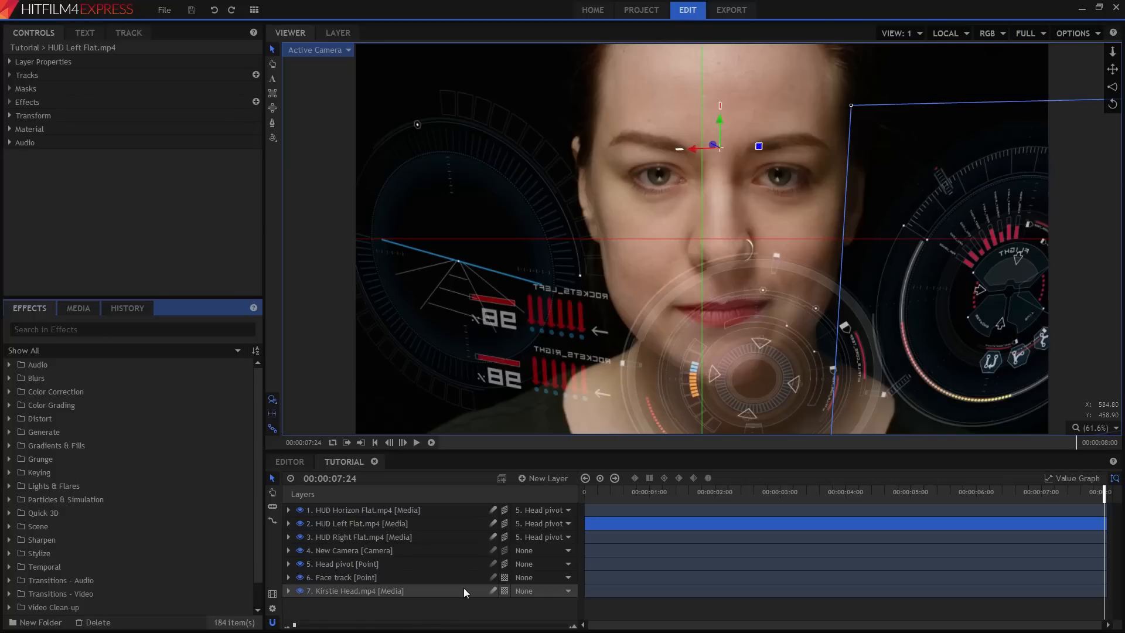
Create a new composite shot named HUD in the project media.
{"action": "left_click", "coordinate": [80, 311]}
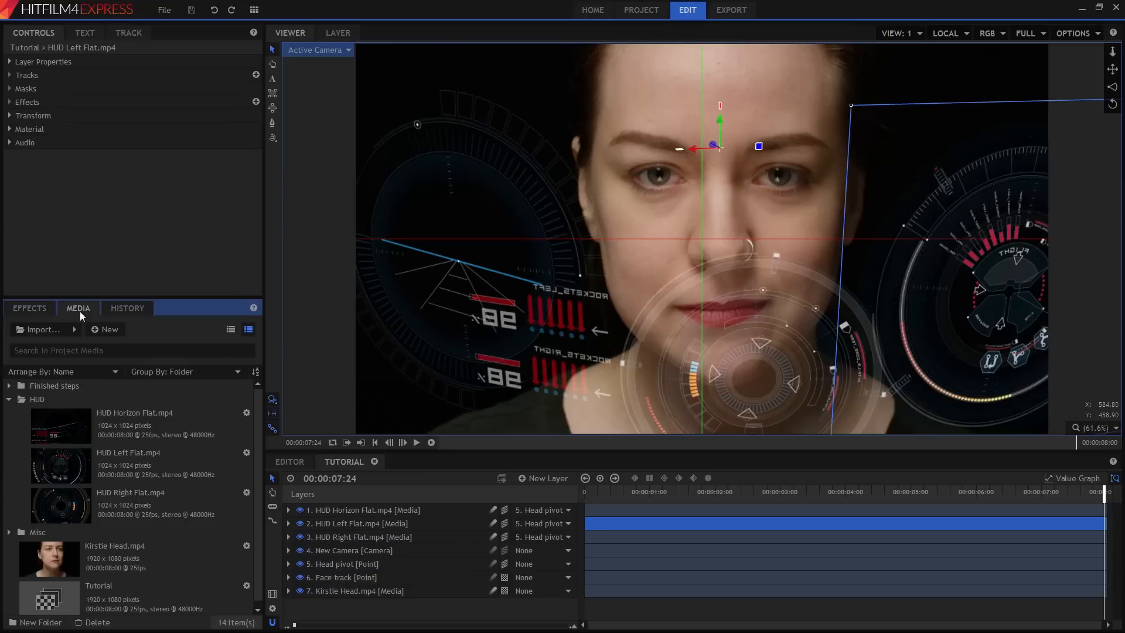
{"action": "left_click", "coordinate": [117, 330]}
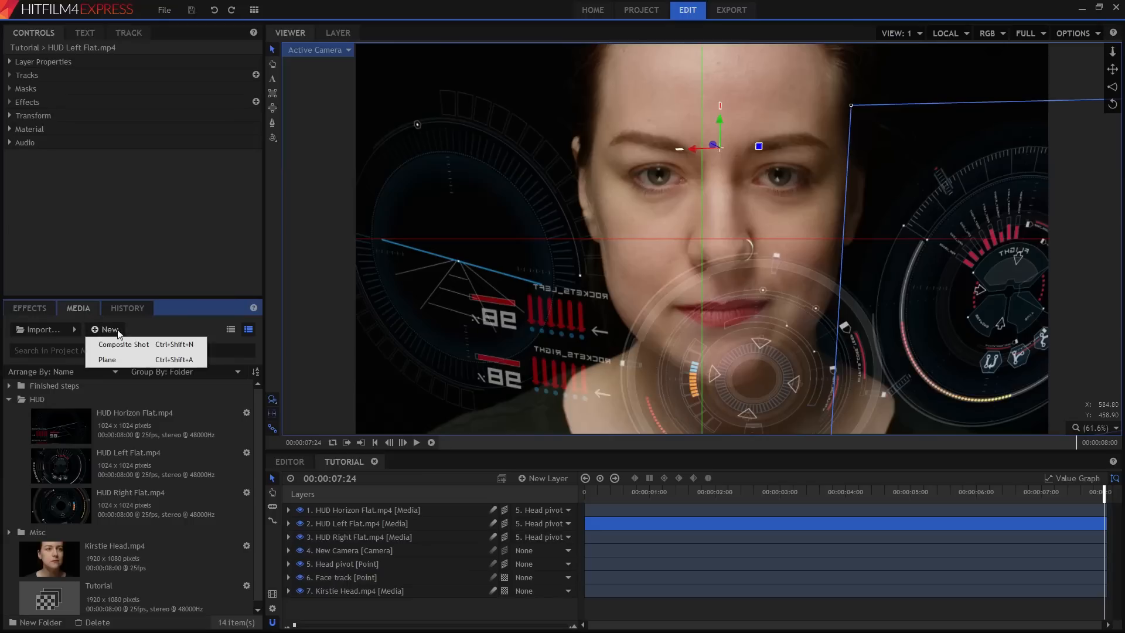
{"action": "left_click", "coordinate": [150, 345]}
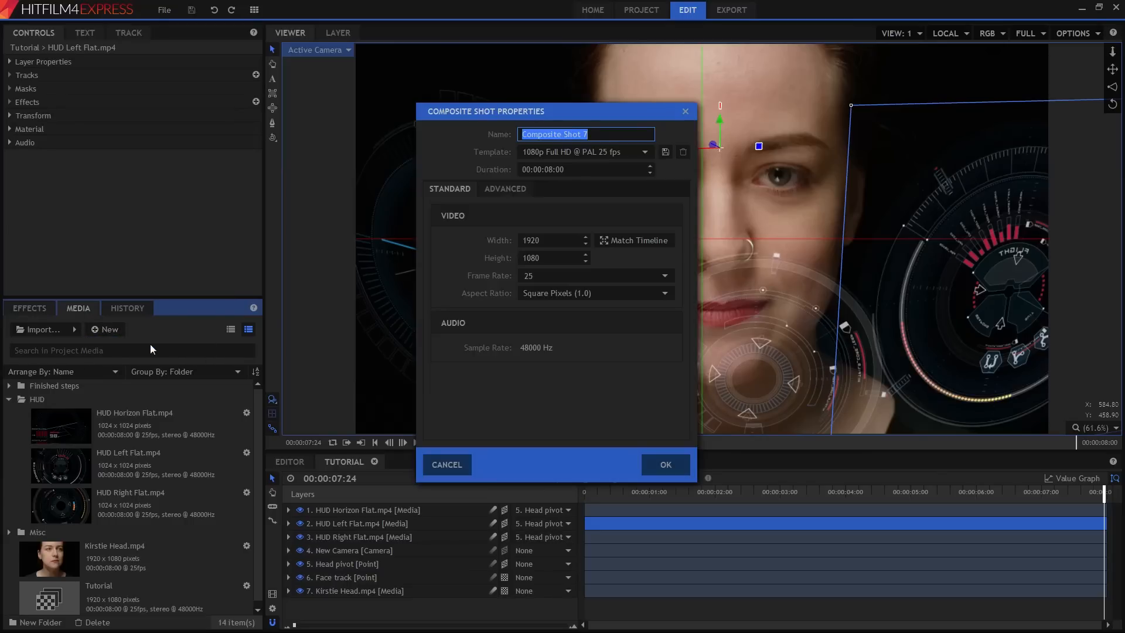
{"action": "type", "text": "HUD"}
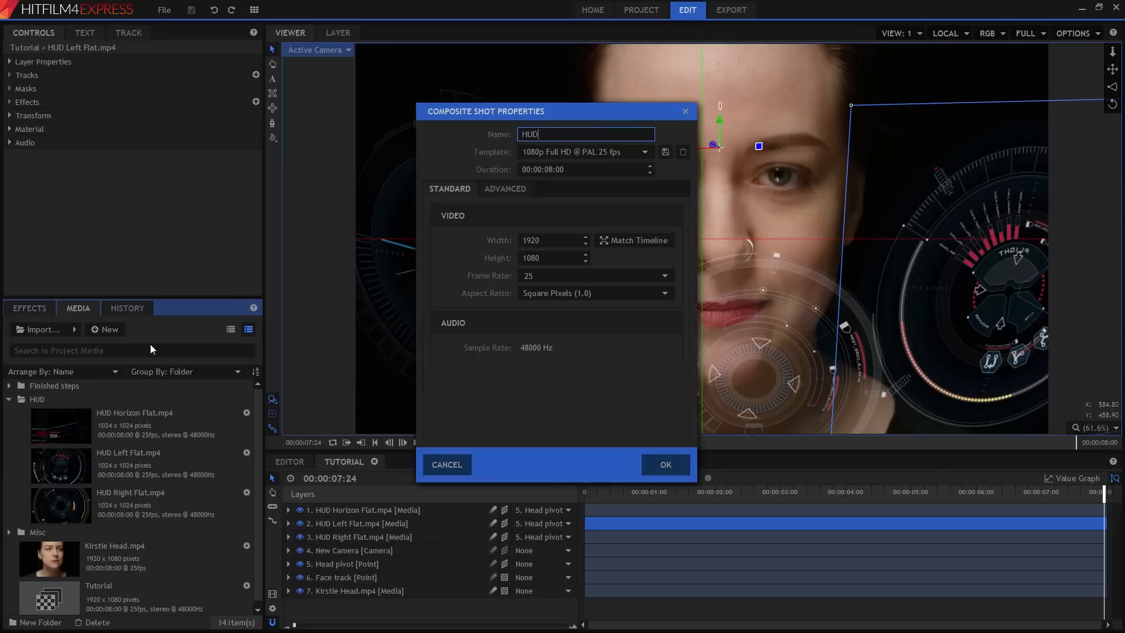
{"action": "left_click", "coordinate": [673, 468]}
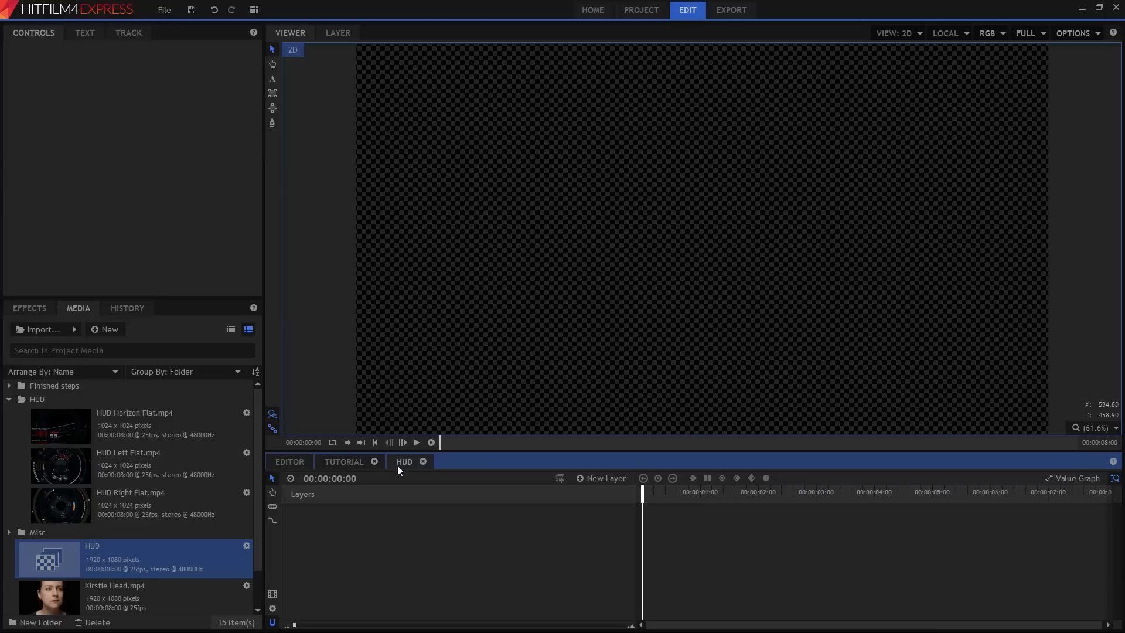
Cut the HUD, camera, head pivot and face track layers out of the Tutorial composite.
{"action": "left_click", "coordinate": [348, 461]}
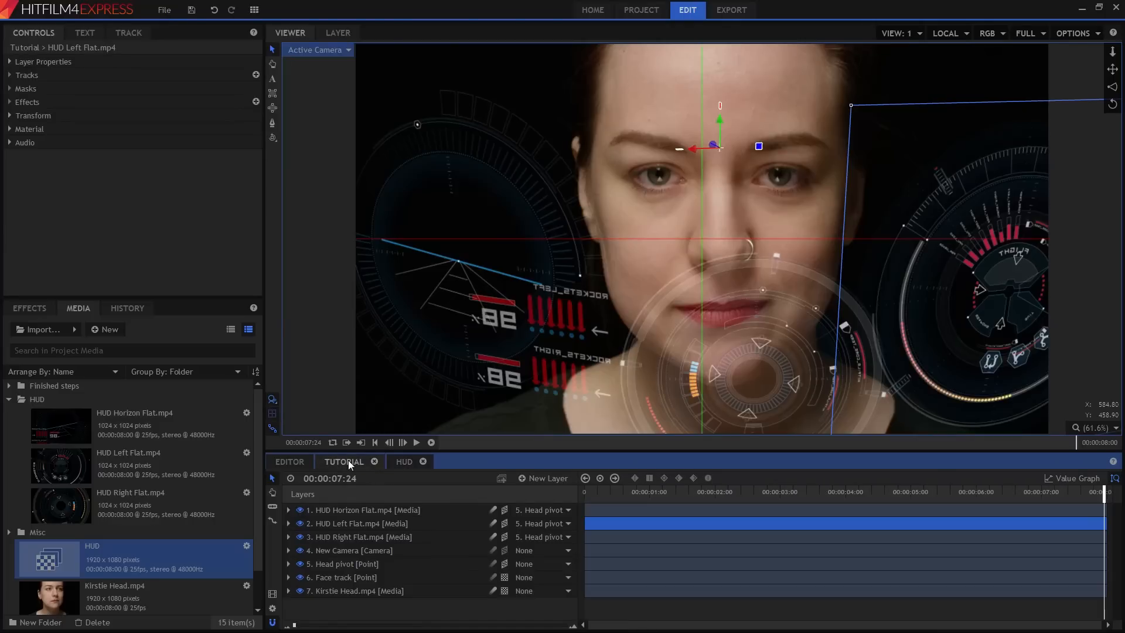
{"action": "left_click", "coordinate": [375, 510]}
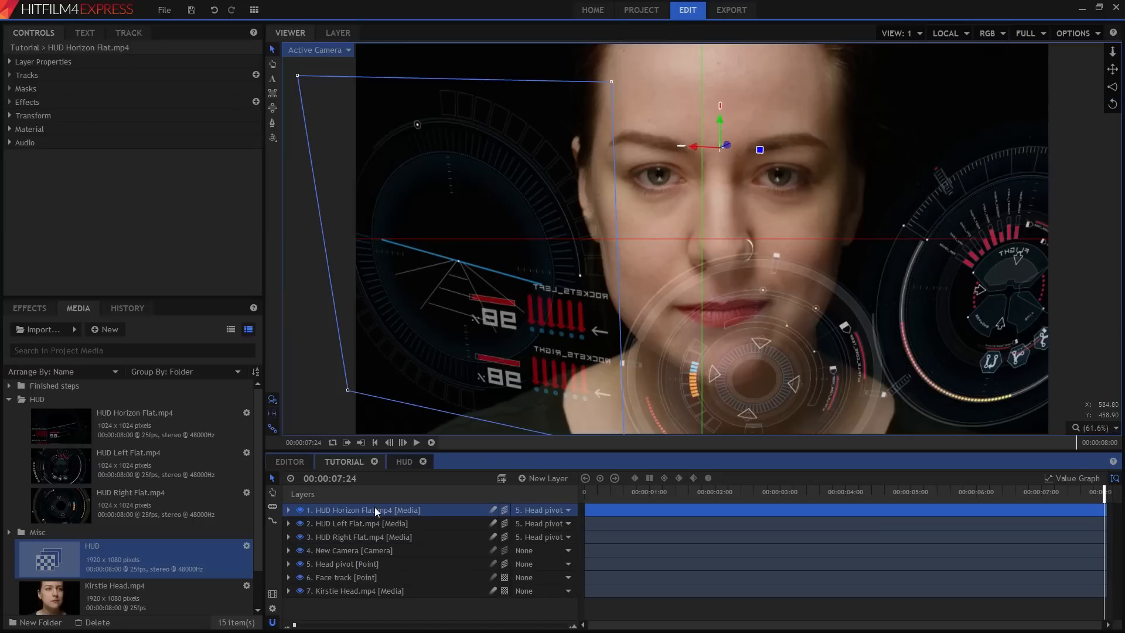
{"action": "left_click", "coordinate": [364, 578], "text": "shift"}
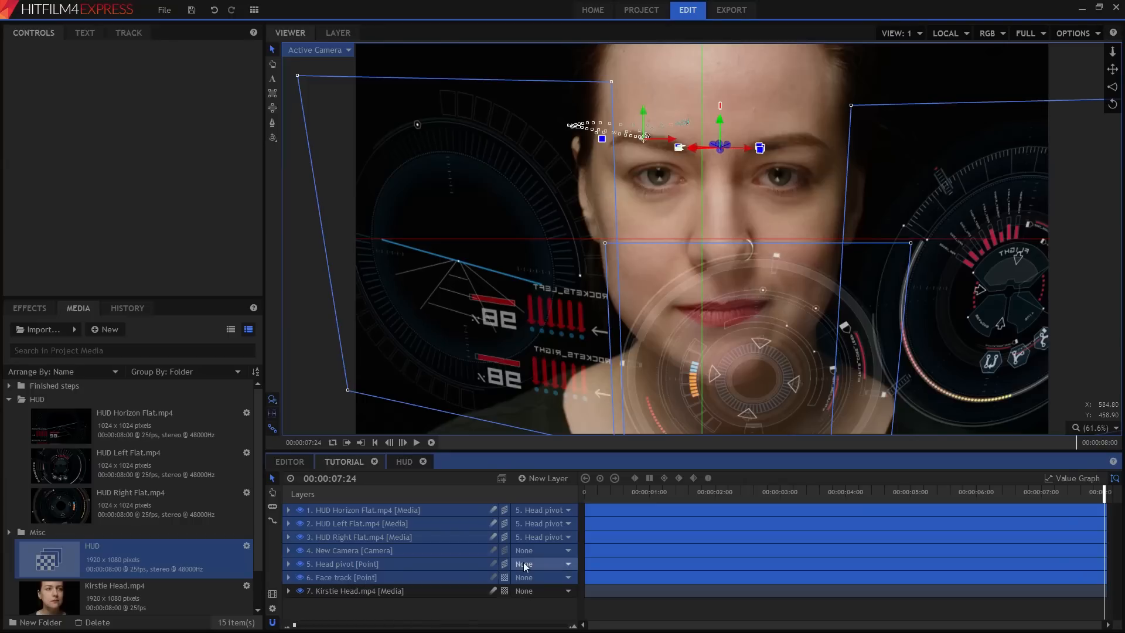
{"action": "right_click", "coordinate": [354, 544]}
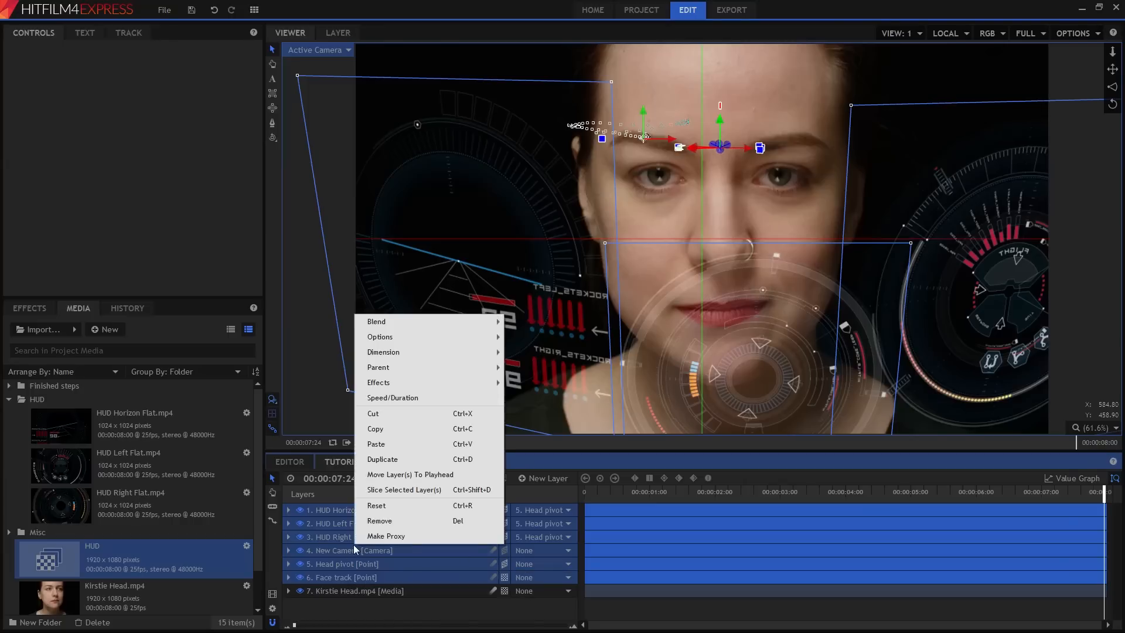
{"action": "left_click", "coordinate": [378, 429]}
Paste the cut layers into the HUD composite shot's timeline.
{"action": "left_click", "coordinate": [405, 461]}
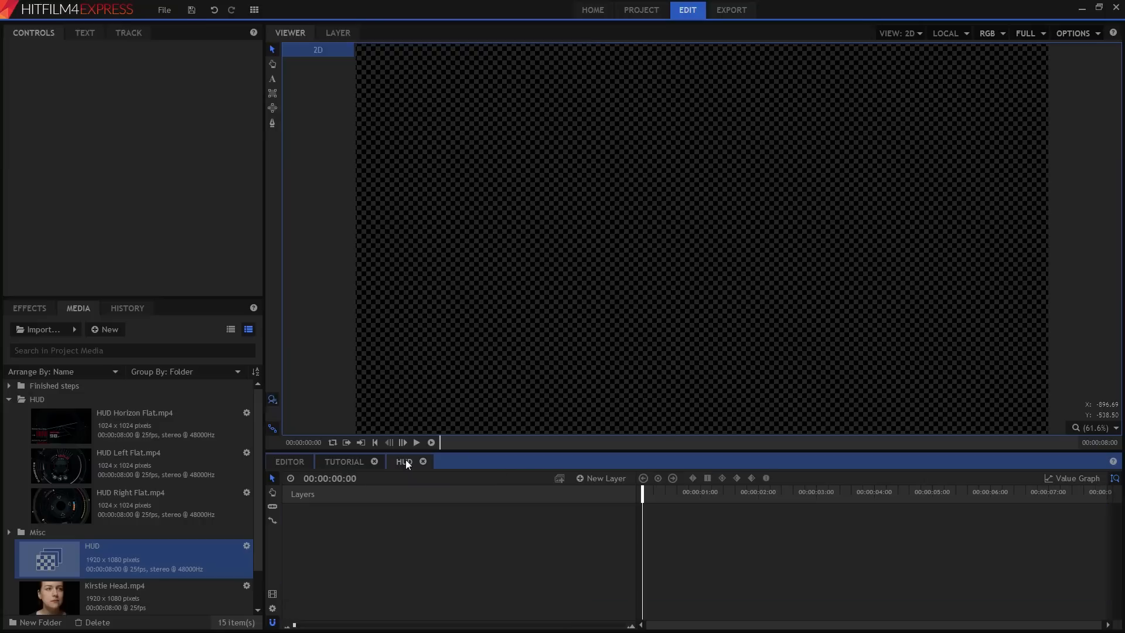
{"action": "right_click", "coordinate": [444, 529]}
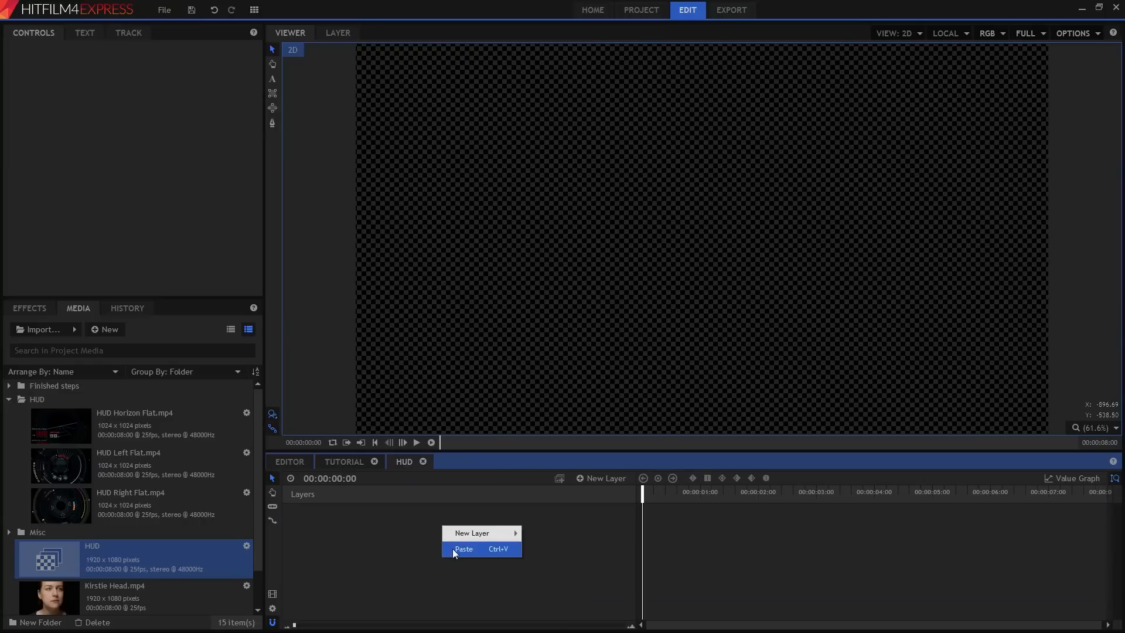
{"action": "left_click", "coordinate": [490, 550]}
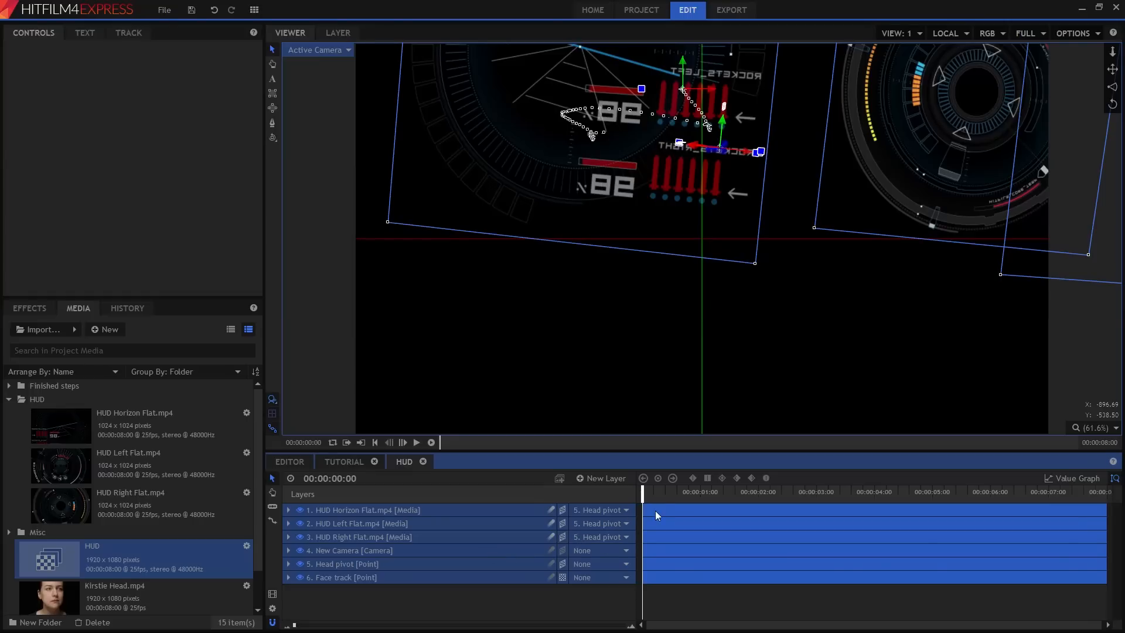
Add a new Grade layer to the HUD composite with the playhead at the end.
{"action": "left_click_drag", "start_coordinate": [656, 491], "coordinate": [1105, 494]}
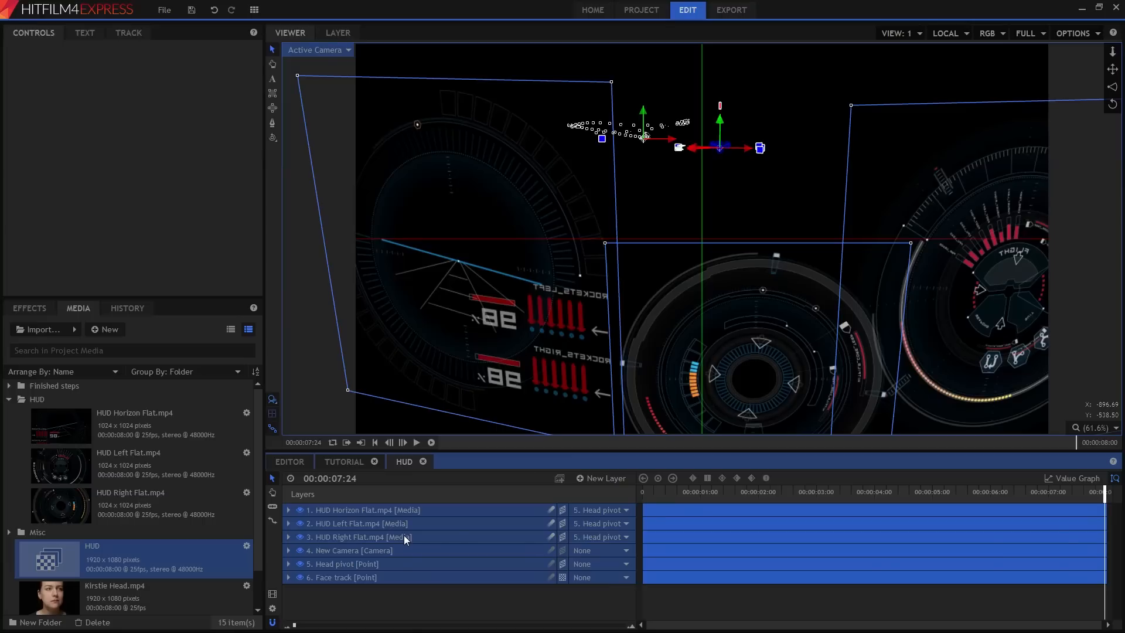
{"action": "left_click", "coordinate": [605, 484]}
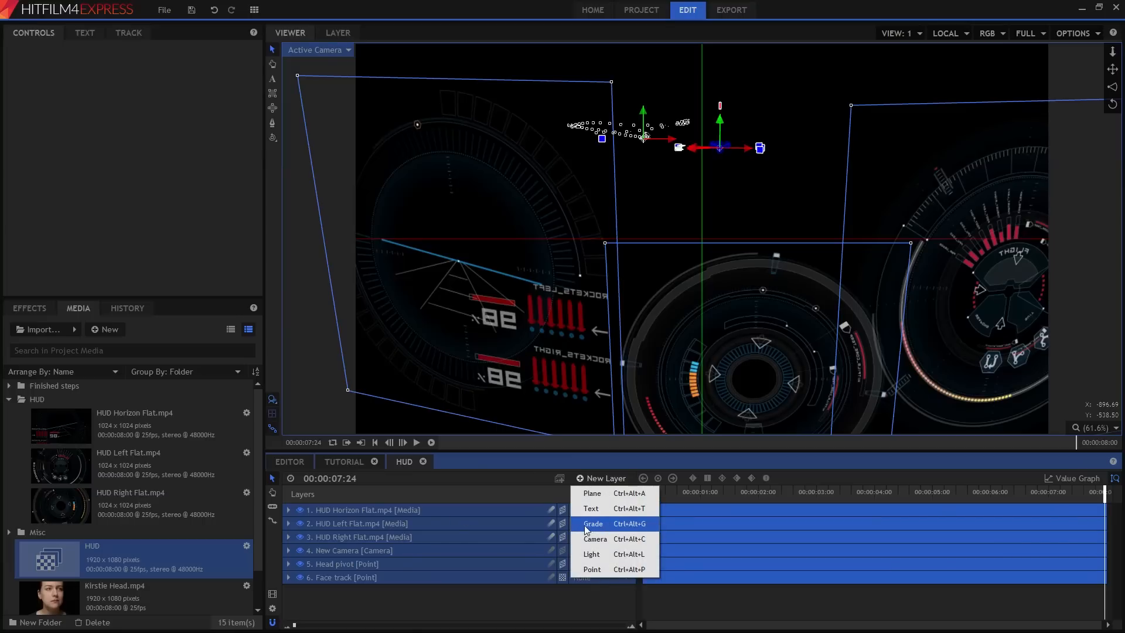
{"action": "left_click", "coordinate": [635, 525]}
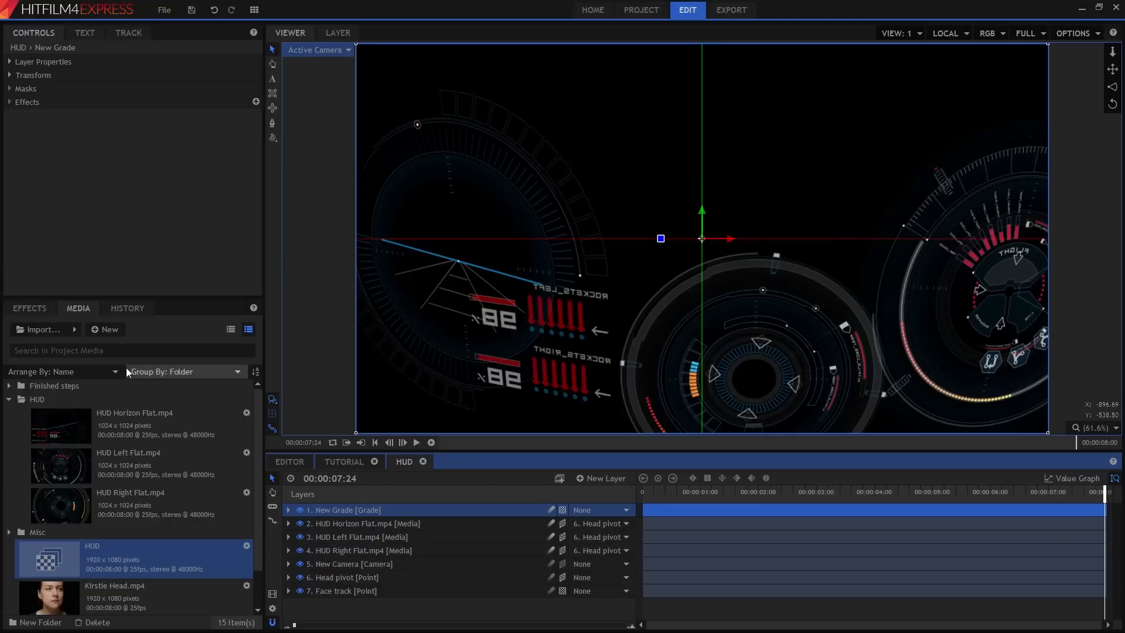
Search the effects for glow and apply Glow to the grade layer.
{"action": "left_click", "coordinate": [27, 307]}
{"action": "left_click", "coordinate": [55, 329]}
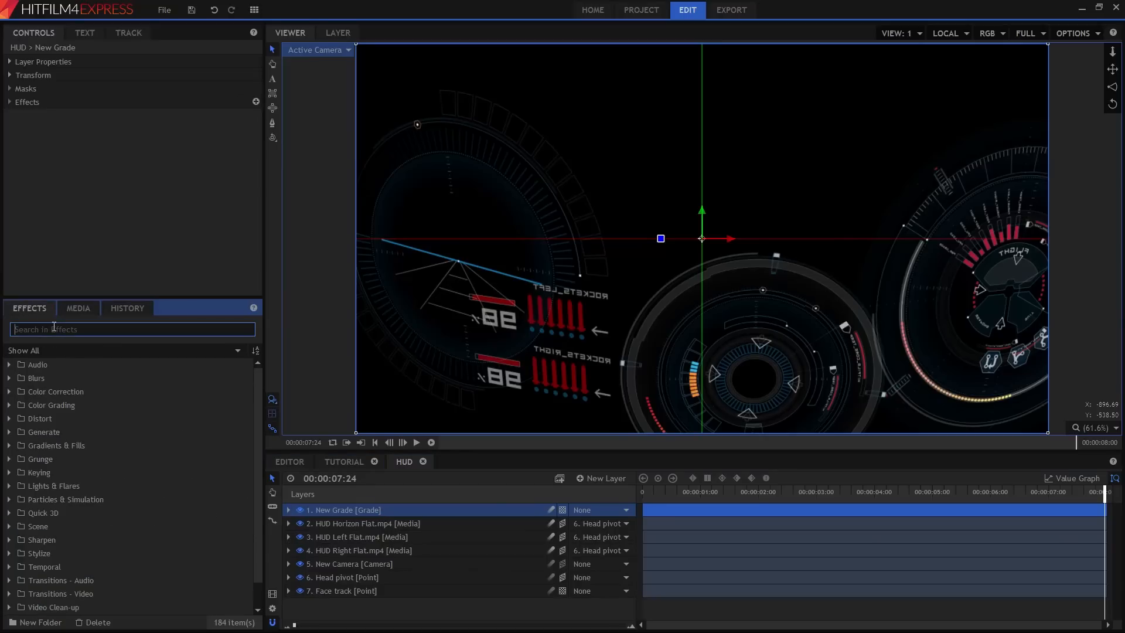
{"action": "type", "text": "glow"}
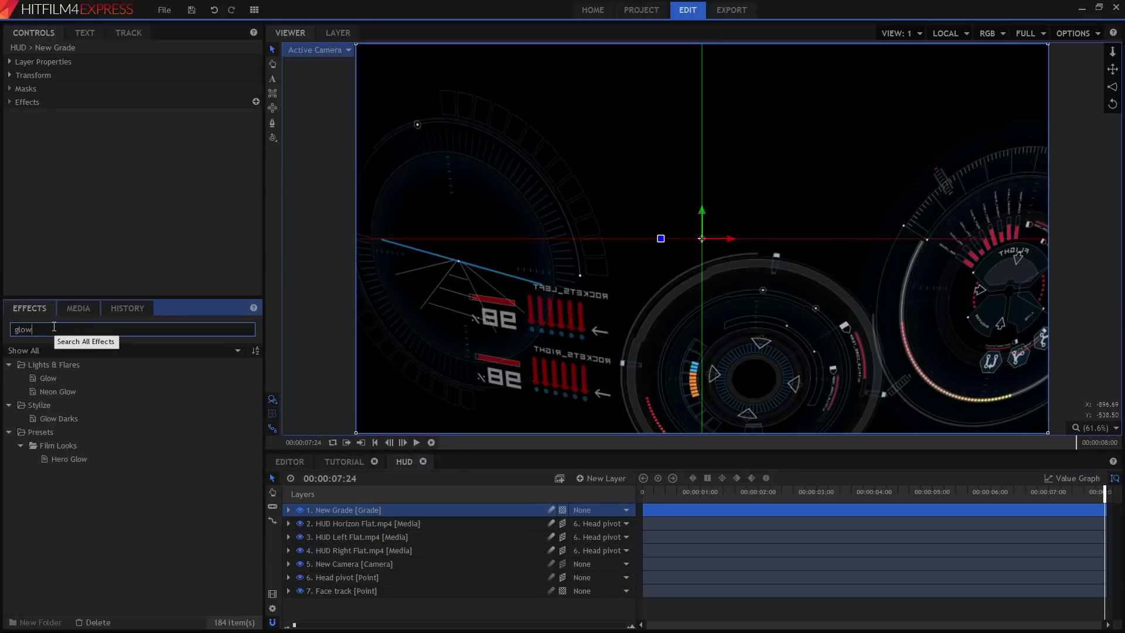
{"action": "left_click_drag", "start_coordinate": [52, 380], "coordinate": [342, 509]}
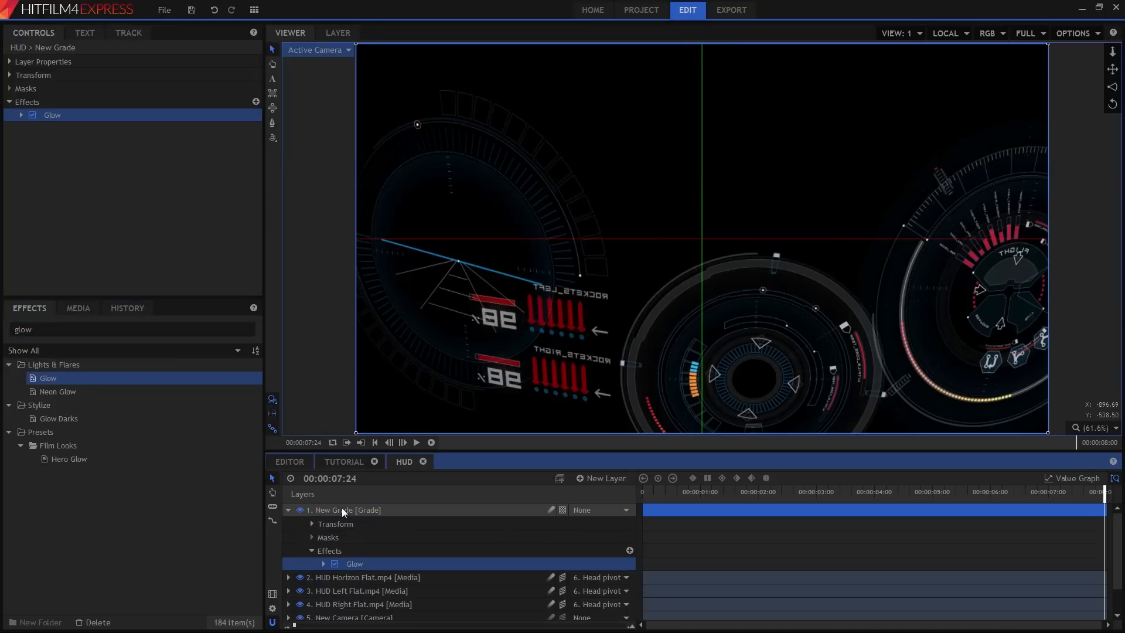
{"action": "left_click", "coordinate": [20, 116]}
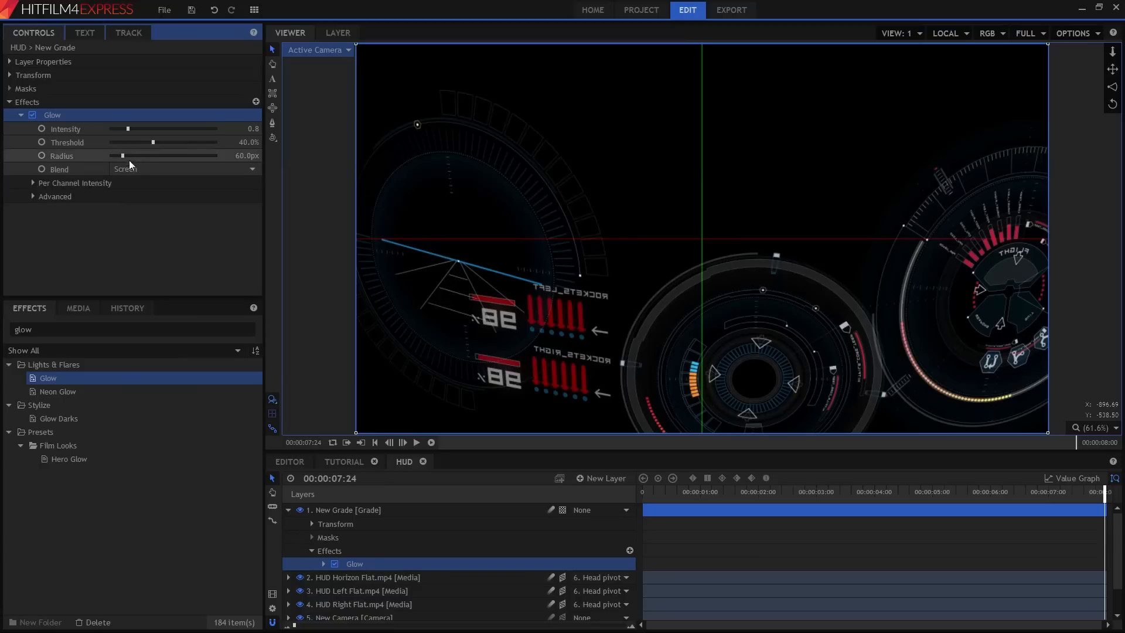
Set the Glow's threshold to 0%, radius to 32 px and intensity to 0.5.
{"action": "left_click_drag", "start_coordinate": [151, 142], "coordinate": [27, 142]}
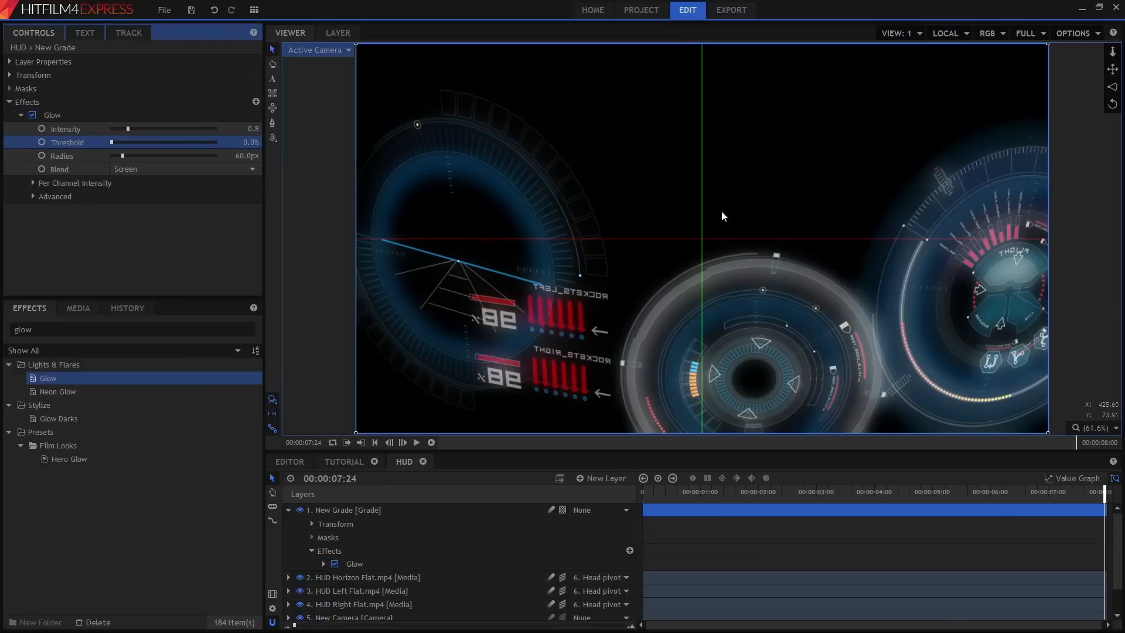
{"action": "left_click", "coordinate": [251, 156]}
{"action": "type", "text": "32"}
{"action": "key", "text": "Return"}
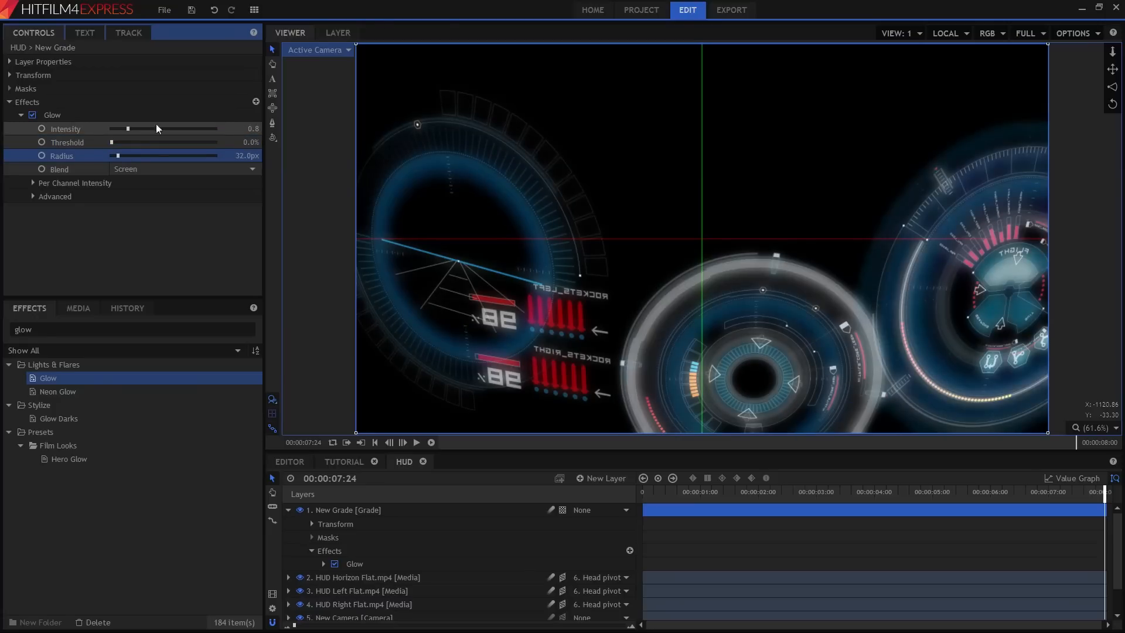
{"action": "left_click", "coordinate": [250, 130]}
{"action": "type", "text": "0."}
{"action": "key", "text": "Return"}
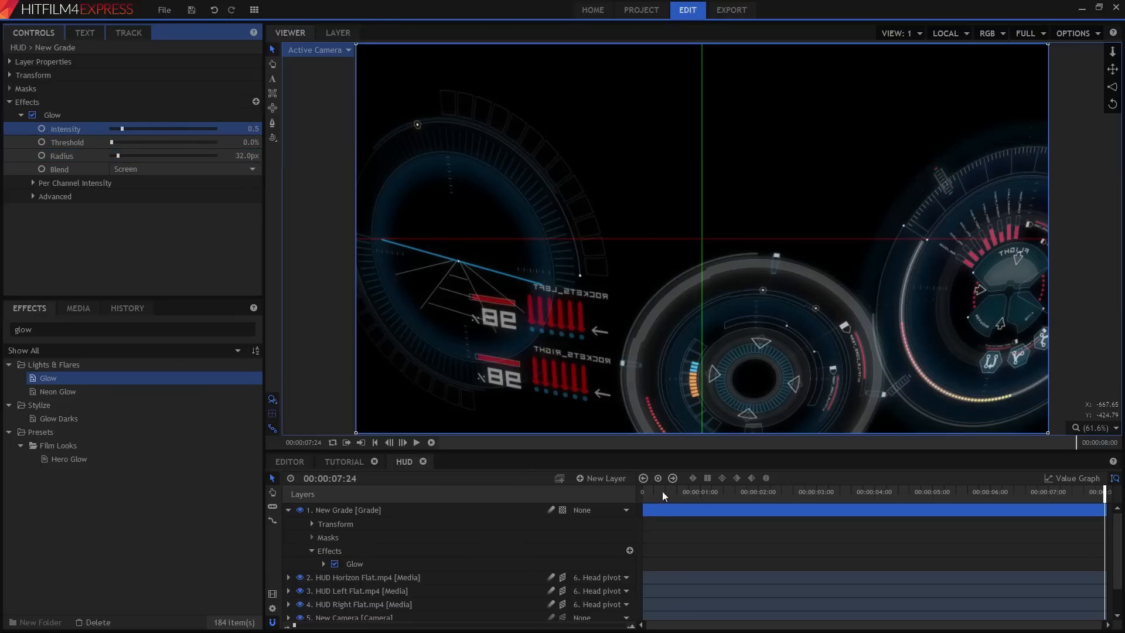
Apply Color Temperature to the grade layer and set its temperature to about 9780 K.
{"action": "left_click", "coordinate": [72, 329]}
{"action": "double_click", "coordinate": [71, 329]}
{"action": "type", "text": "temper"}
{"action": "left_click_drag", "start_coordinate": [72, 378], "coordinate": [395, 510]}
{"action": "left_click", "coordinate": [21, 209]}
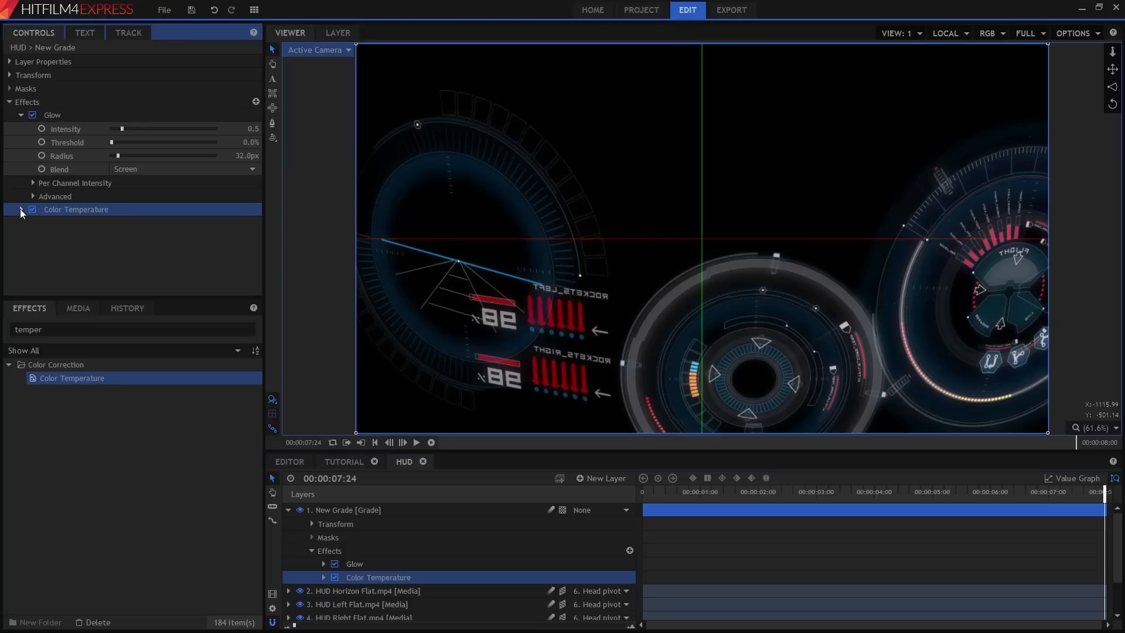
{"action": "left_click_drag", "start_coordinate": [140, 222], "coordinate": [198, 227]}
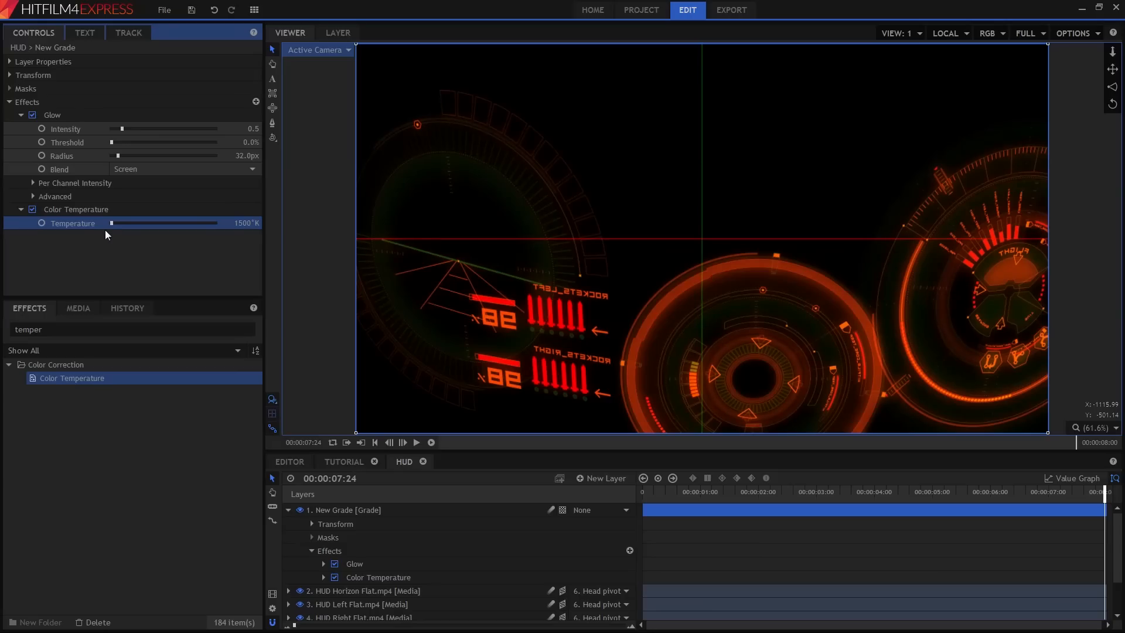
{"action": "left_click_drag", "start_coordinate": [113, 231], "coordinate": [126, 230]}
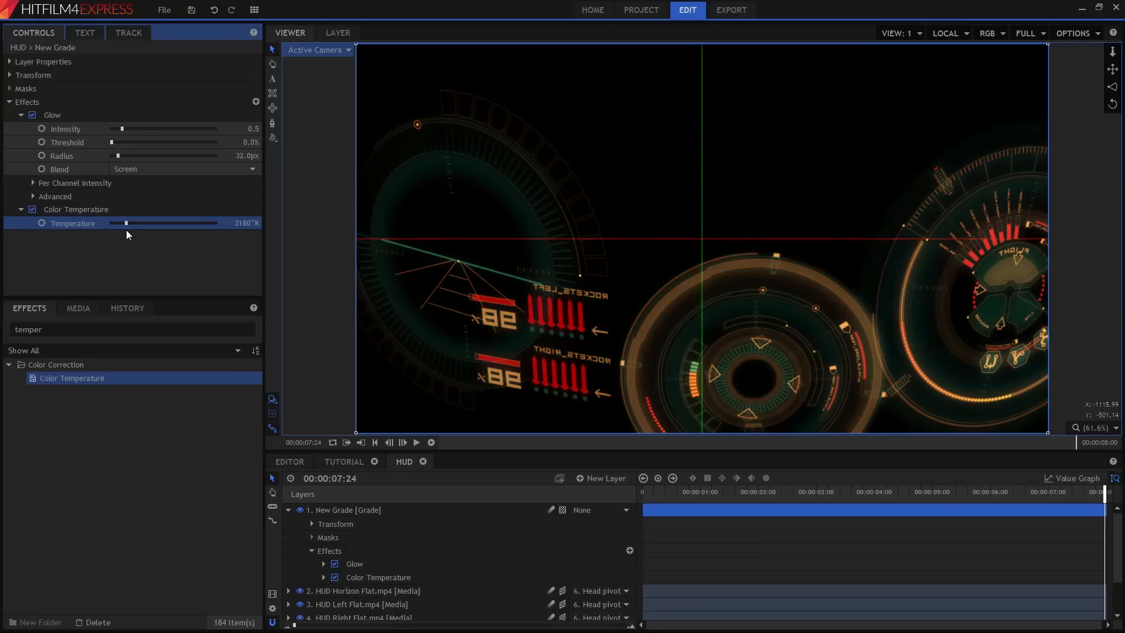
Apply Vignette Exposure to the grade layer and set its amount to -82.
{"action": "double_click", "coordinate": [58, 329]}
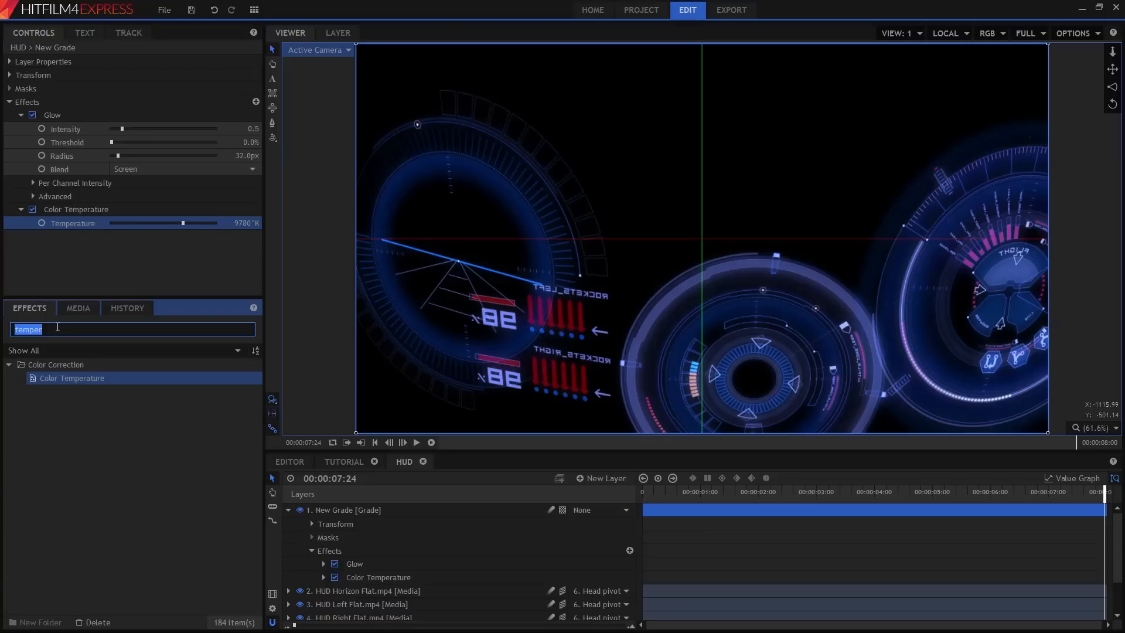
{"action": "type", "text": "vignet"}
{"action": "left_click_drag", "start_coordinate": [96, 392], "coordinate": [20, 234]}
{"action": "left_click", "coordinate": [21, 235]}
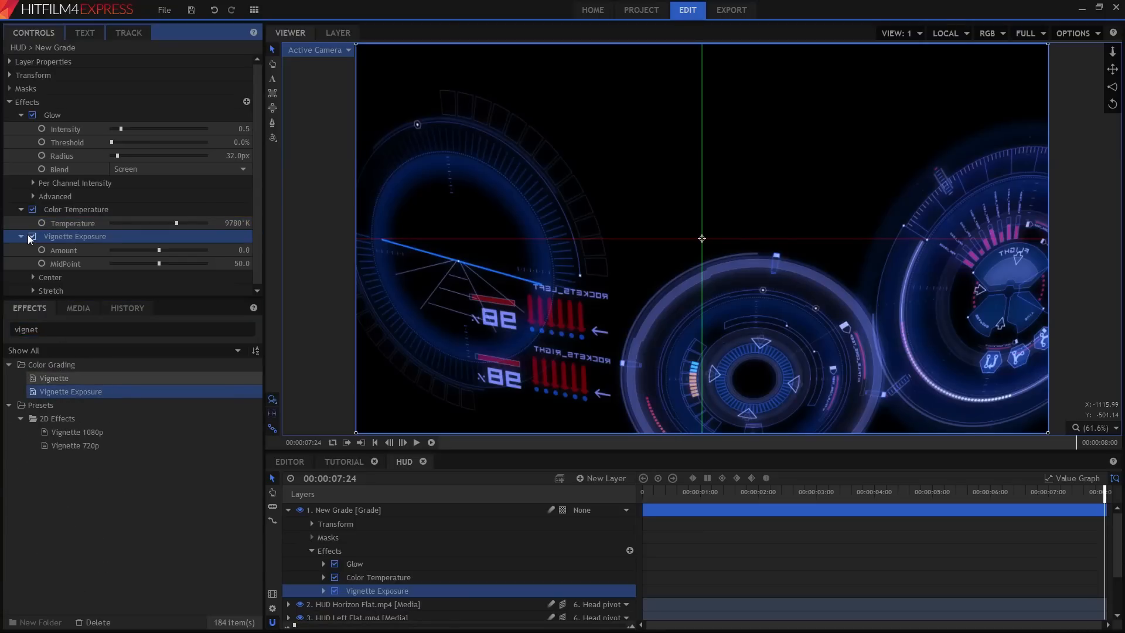
{"action": "left_click_drag", "start_coordinate": [243, 248], "coordinate": [197, 248]}
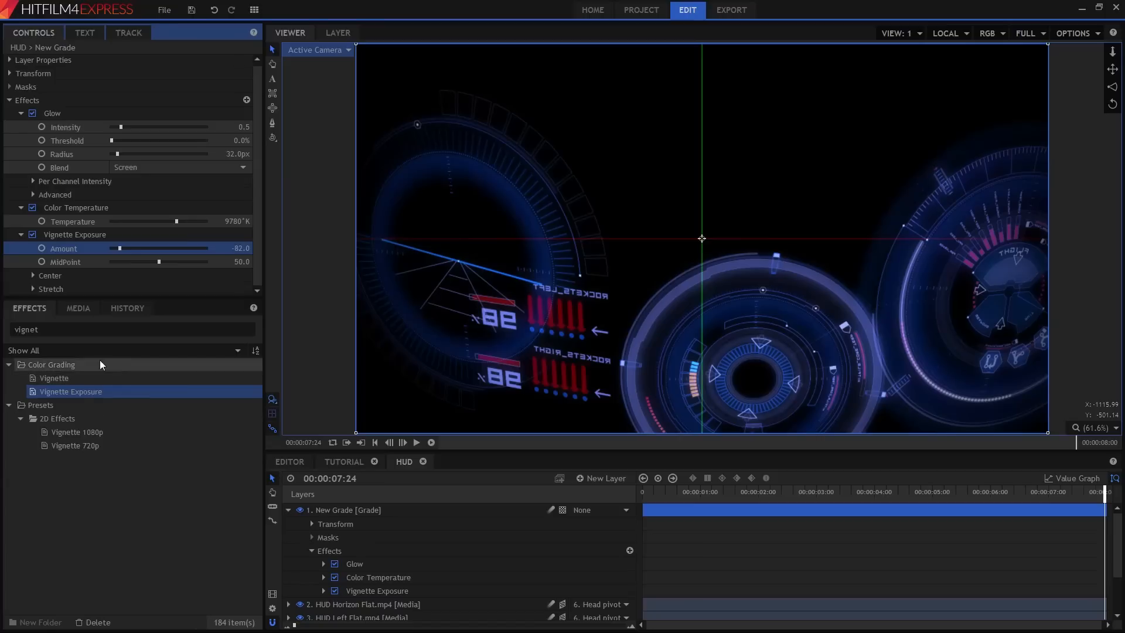
Search for action and apply Action Cam Lens Distort to the grade layer.
{"action": "double_click", "coordinate": [80, 329]}
{"action": "type", "text": "action"}
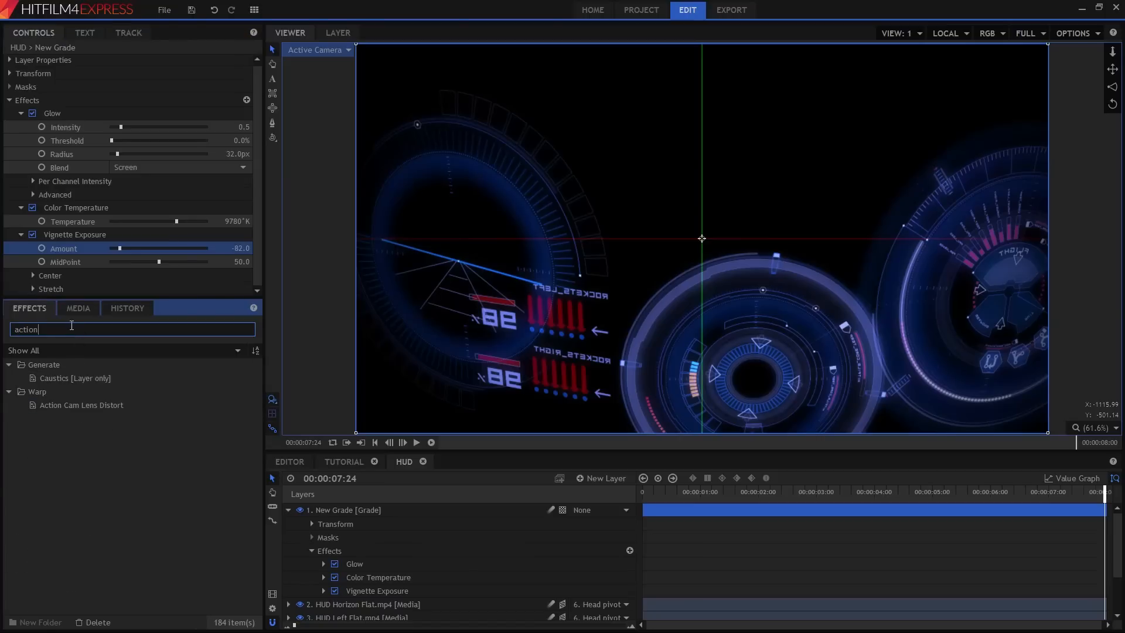
{"action": "left_click_drag", "start_coordinate": [100, 400], "coordinate": [371, 510]}
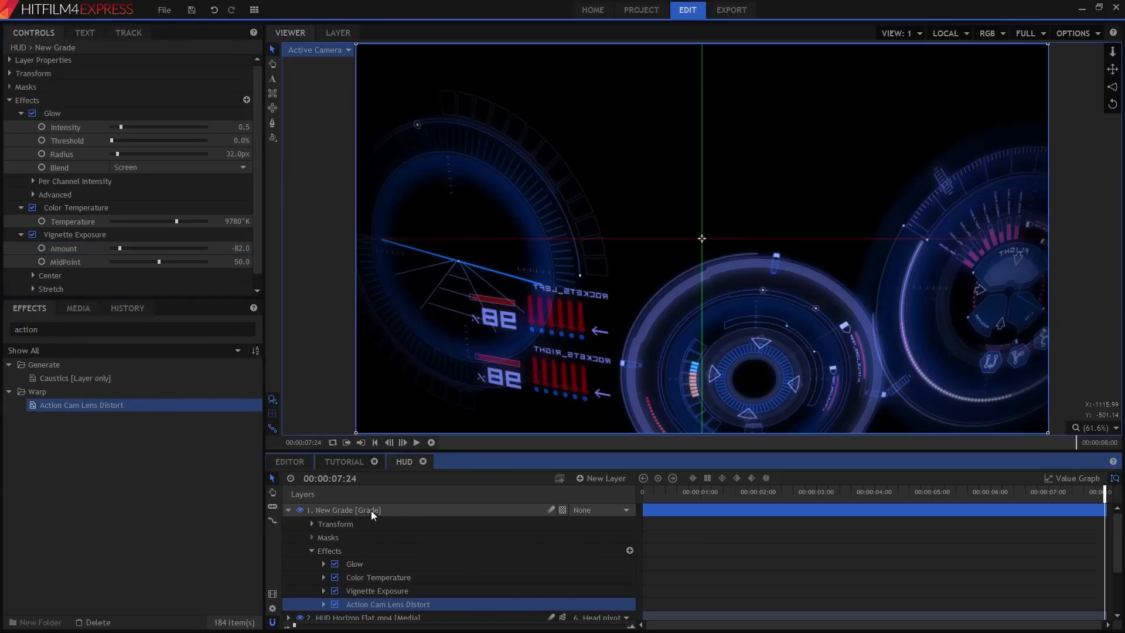
Expand the Action Cam Lens Distort effect and set its FOV to 22.
{"action": "scroll", "coordinate": [33, 237], "scroll_direction": "down", "scroll_amount": 1}
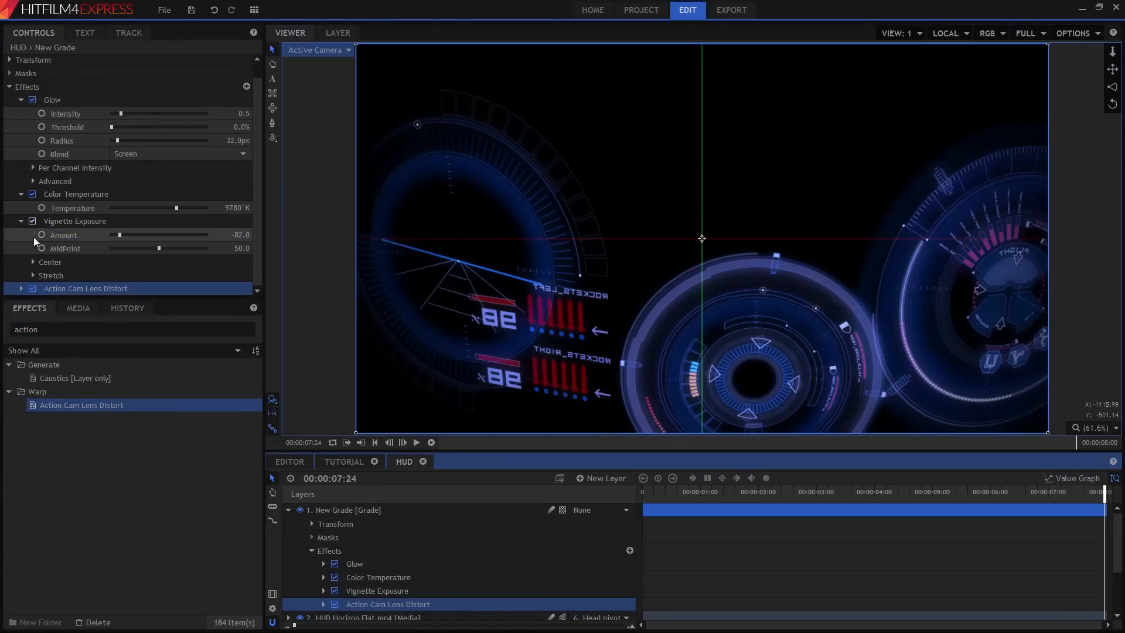
{"action": "left_click", "coordinate": [21, 289]}
{"action": "scroll", "coordinate": [83, 260], "scroll_direction": "down", "scroll_amount": 5}
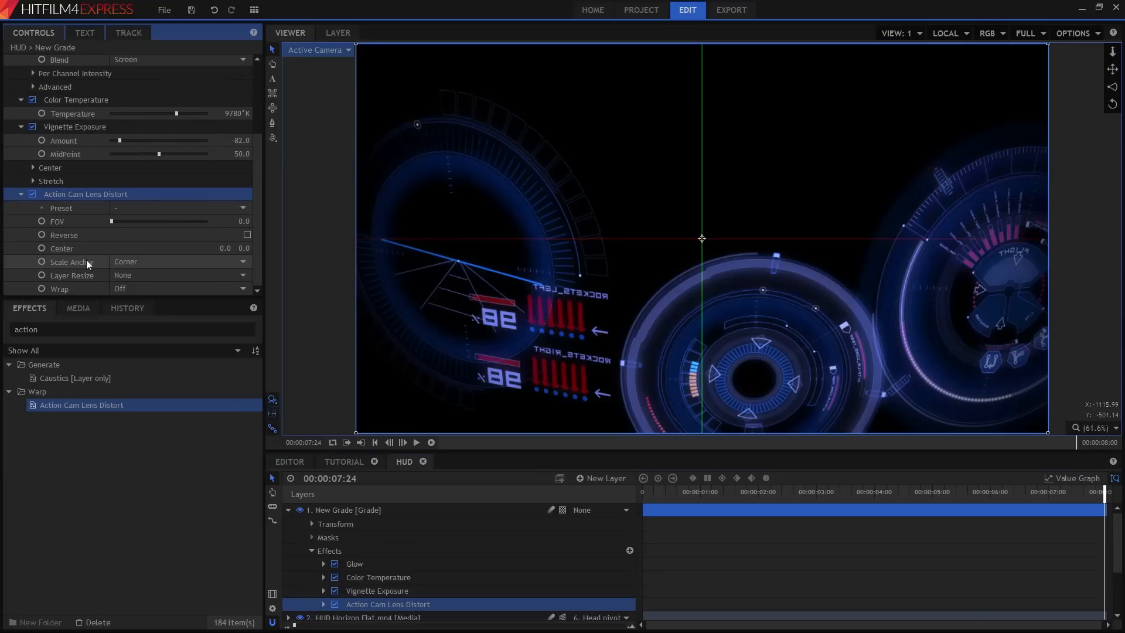
{"action": "mouse_move", "coordinate": [241, 221]}
{"action": "left_mouse_down"}
{"action": "mouse_move", "coordinate": [270, 222]}
{"action": "mouse_move", "coordinate": [241, 222]}
{"action": "left_mouse_up"}
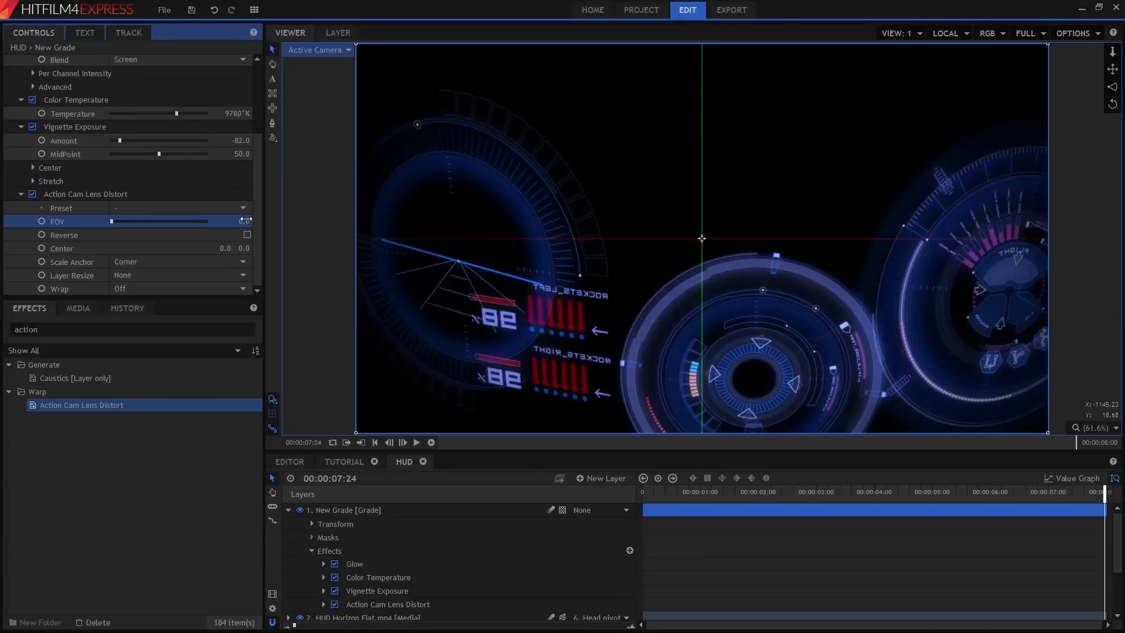
{"action": "mouse_move", "coordinate": [242, 221]}
{"action": "left_mouse_down"}
{"action": "mouse_move", "coordinate": [283, 222]}
{"action": "mouse_move", "coordinate": [240, 222]}
{"action": "left_mouse_up"}
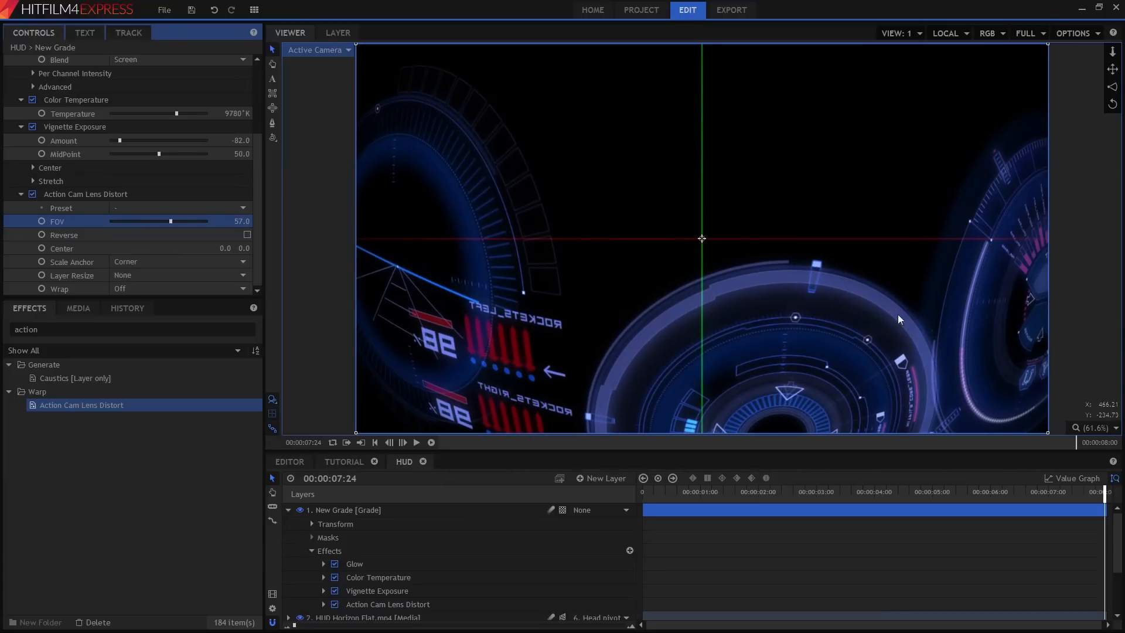
{"action": "left_click_drag", "start_coordinate": [234, 218], "coordinate": [172, 218]}
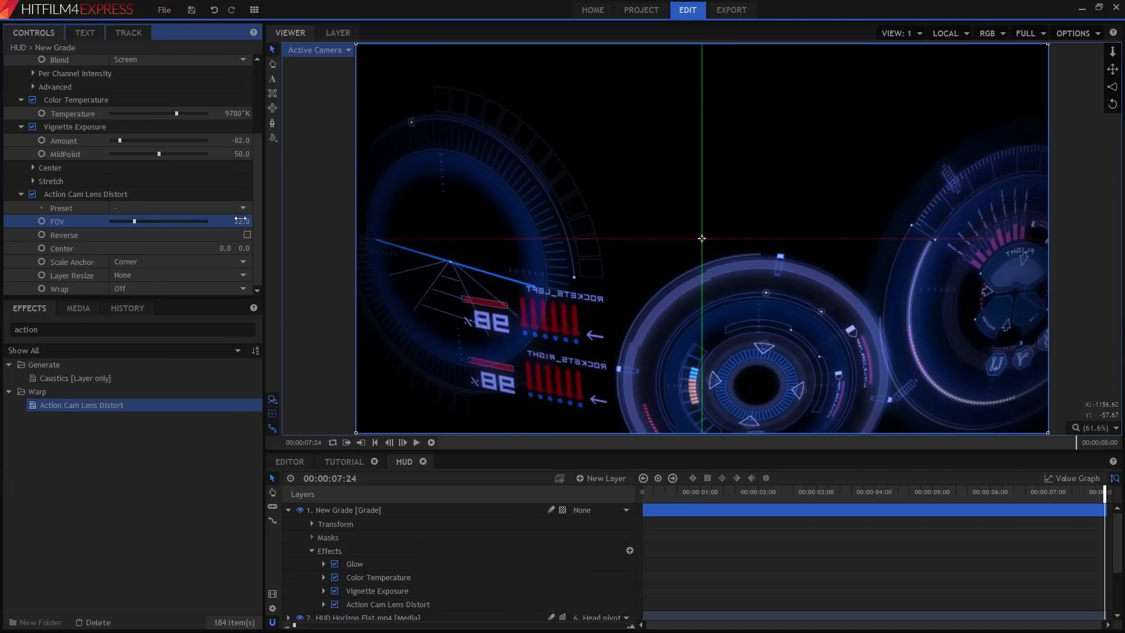
{"action": "left_click_drag", "start_coordinate": [651, 493], "coordinate": [1068, 503]}
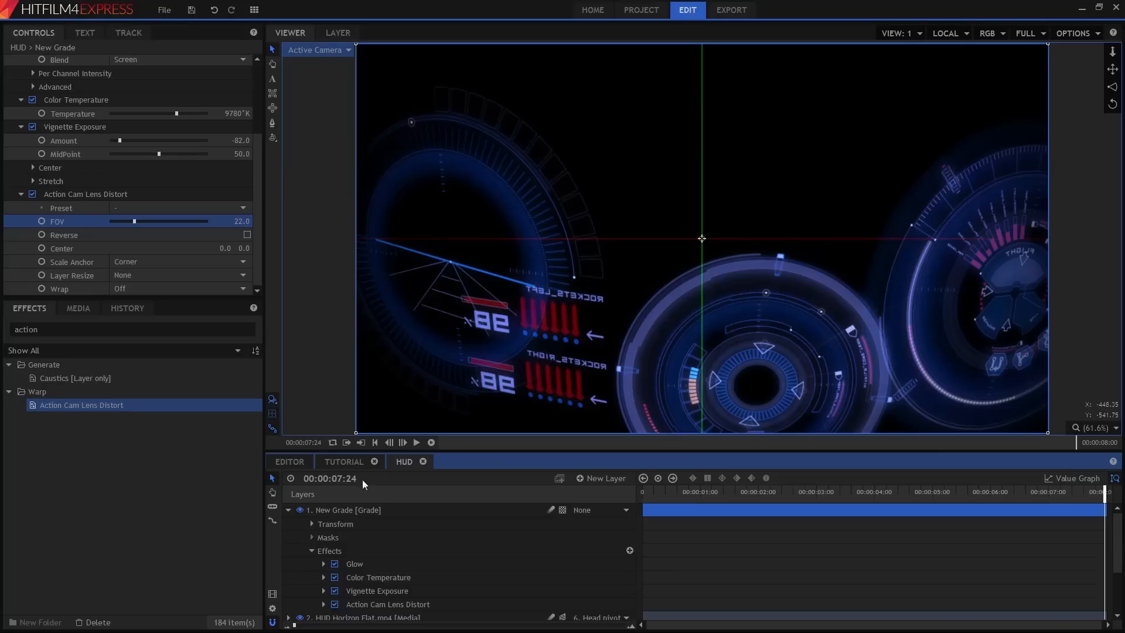
Remove the three HUD layers from the Tutorial composite.
{"action": "left_click", "coordinate": [349, 468]}
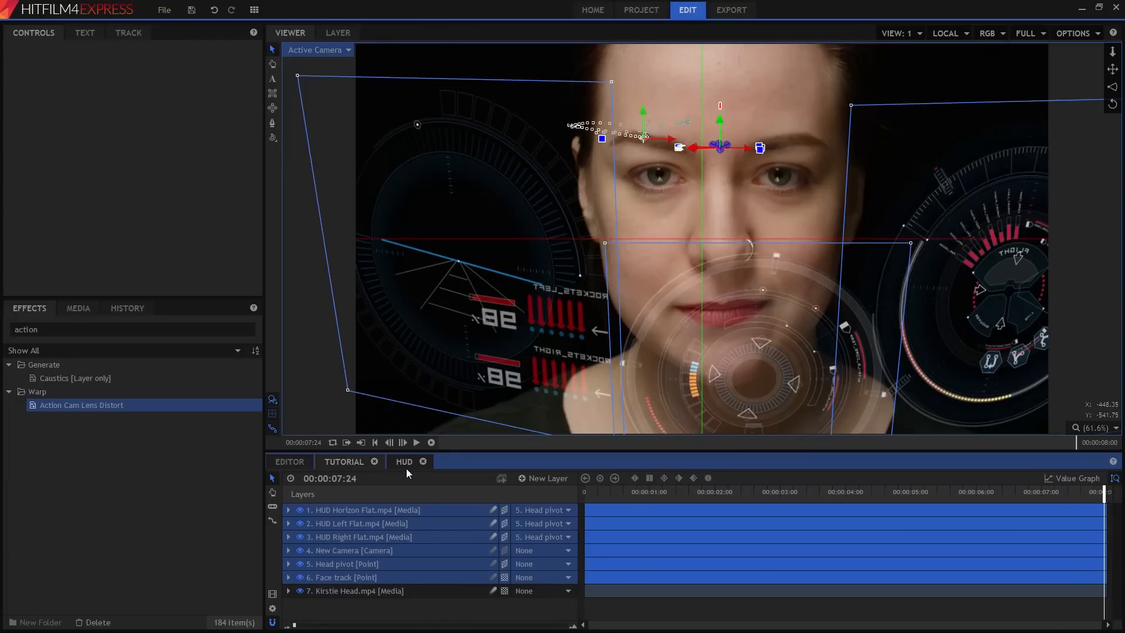
{"action": "left_click", "coordinate": [357, 510]}
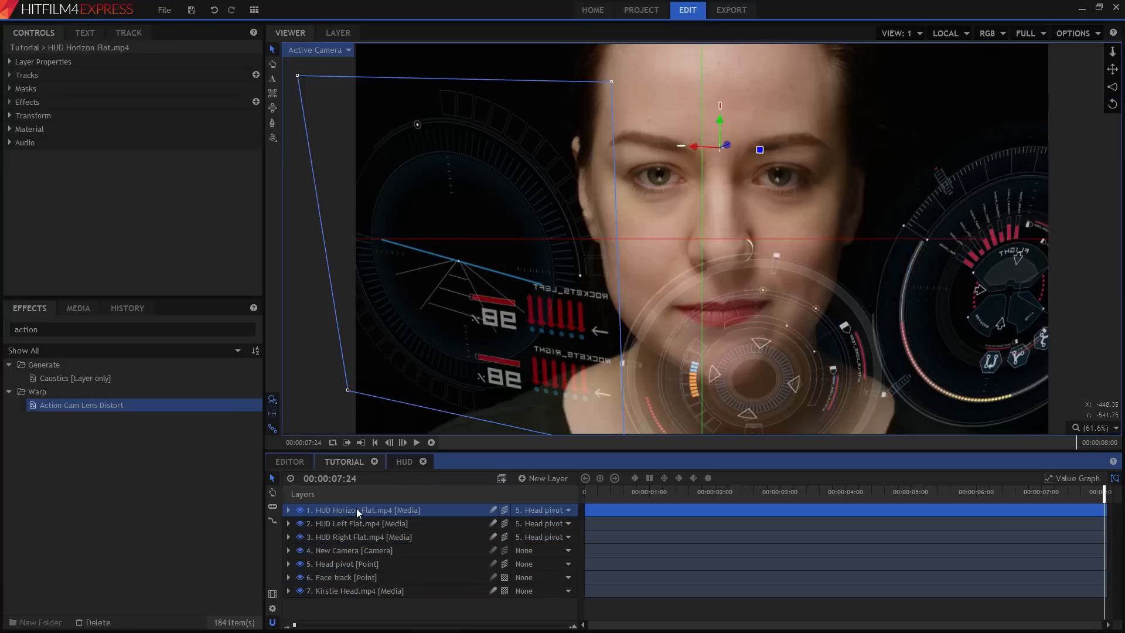
{"action": "left_click", "coordinate": [357, 523], "text": "ctrl"}
{"action": "left_click", "coordinate": [360, 536], "text": "ctrl"}
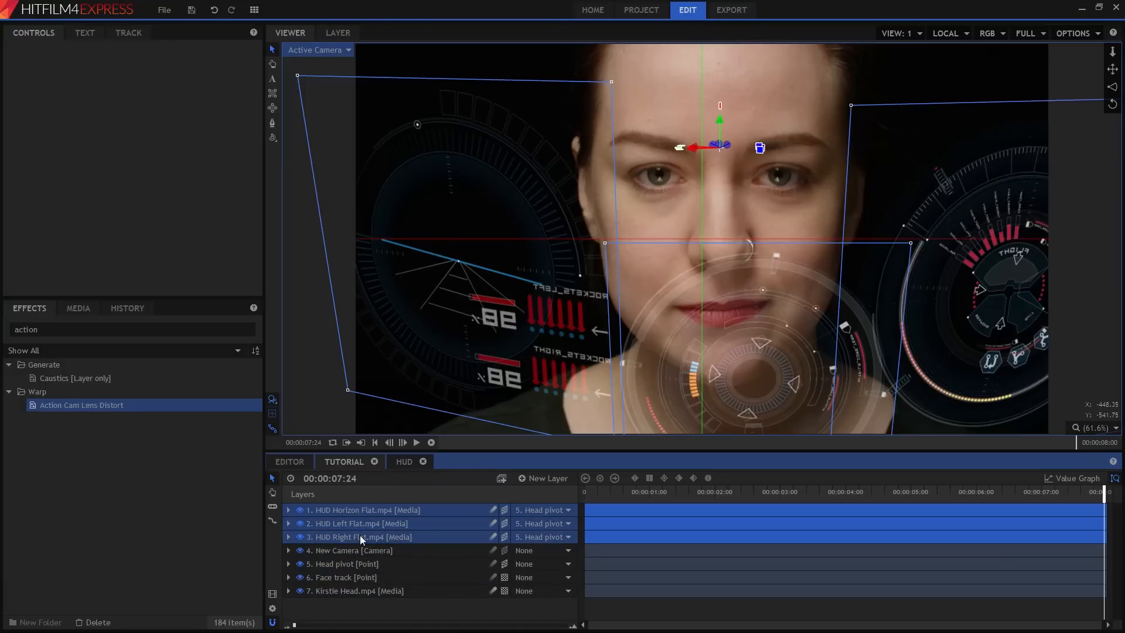
{"action": "right_click", "coordinate": [359, 536]}
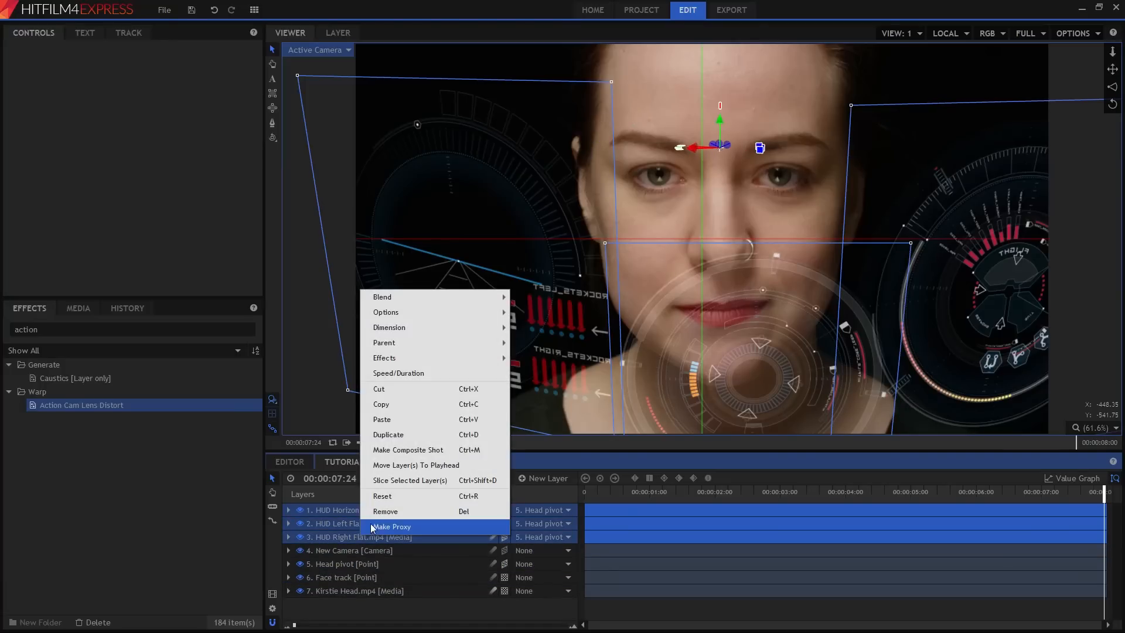
{"action": "left_click", "coordinate": [377, 512]}
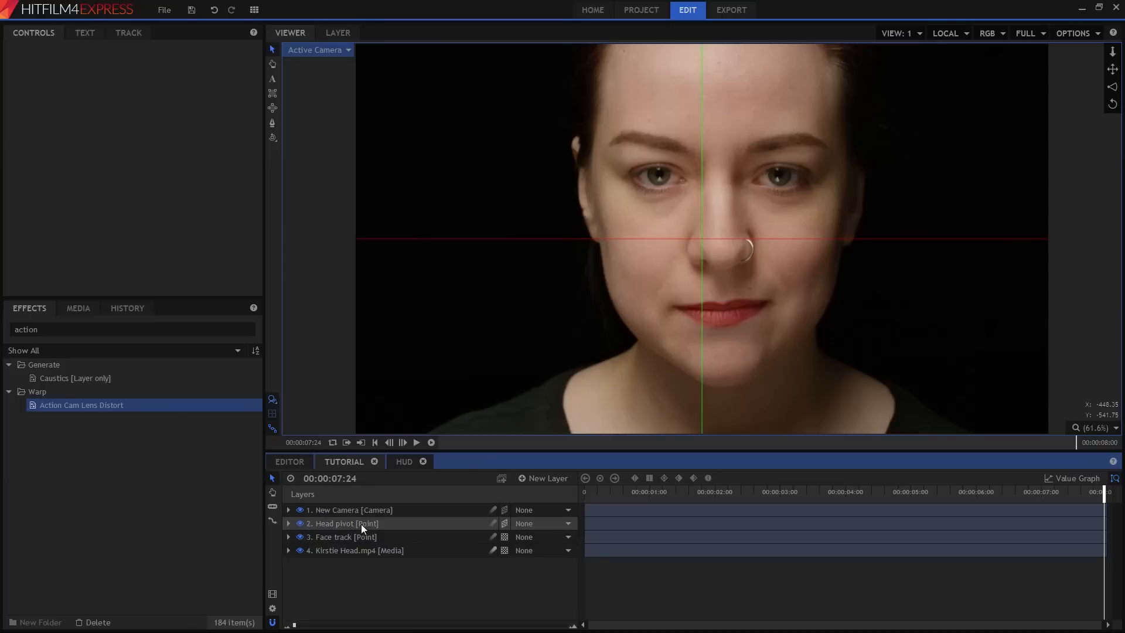
Add a new plane layer named Face mask at the top of the Tutorial composite.
{"action": "left_click", "coordinate": [360, 524]}
{"action": "left_click", "coordinate": [364, 537]}
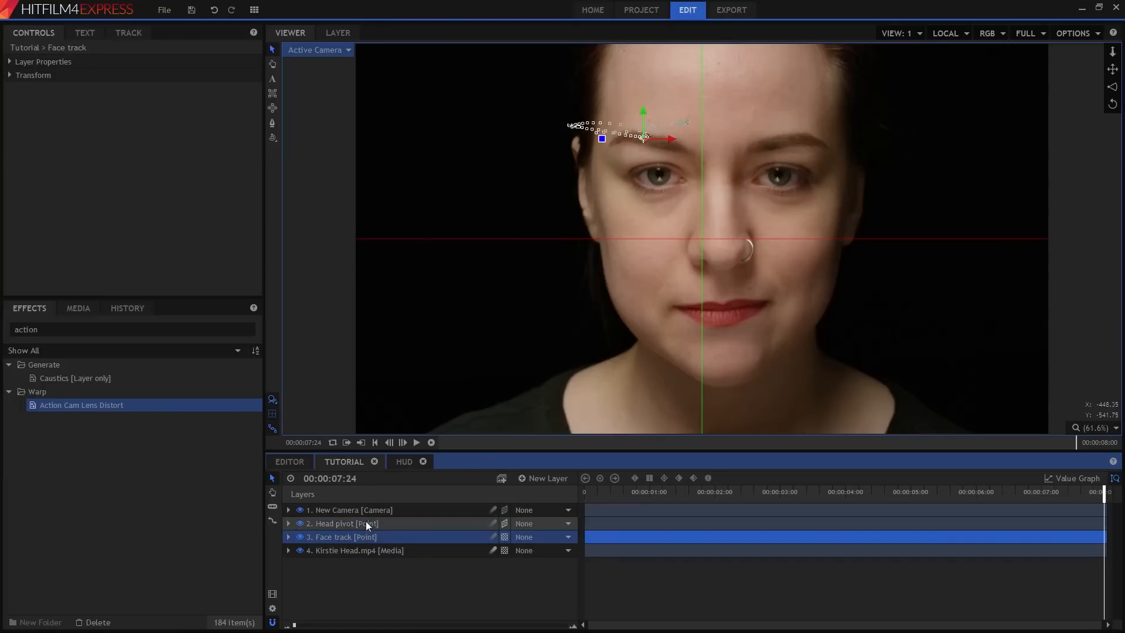
{"action": "left_click", "coordinate": [368, 515]}
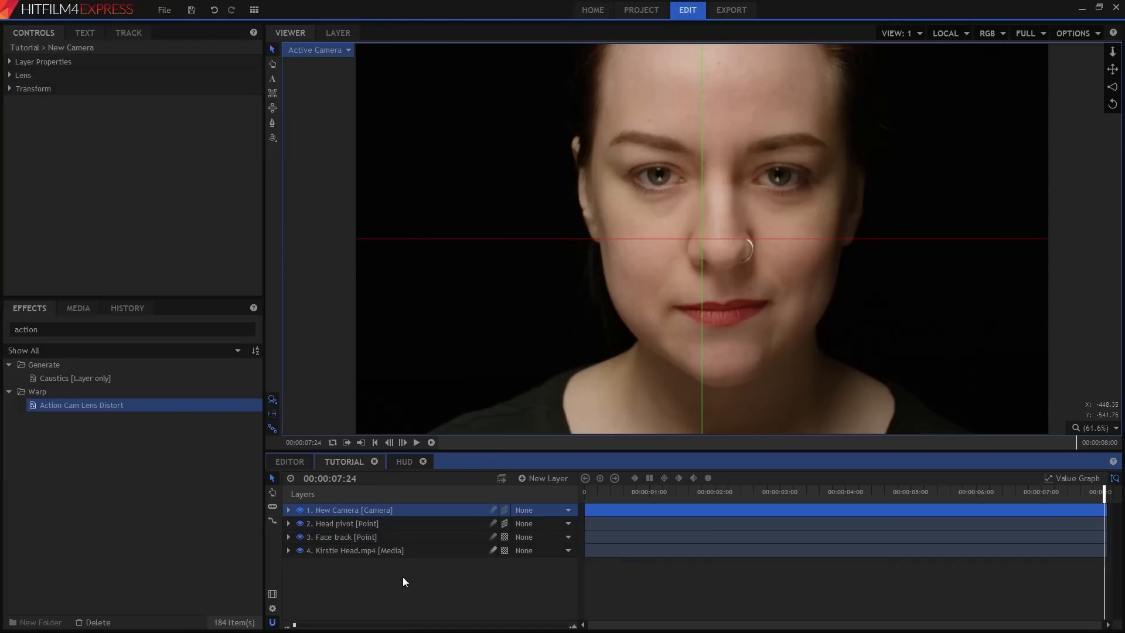
{"action": "left_click", "coordinate": [546, 478]}
{"action": "left_click", "coordinate": [571, 494]}
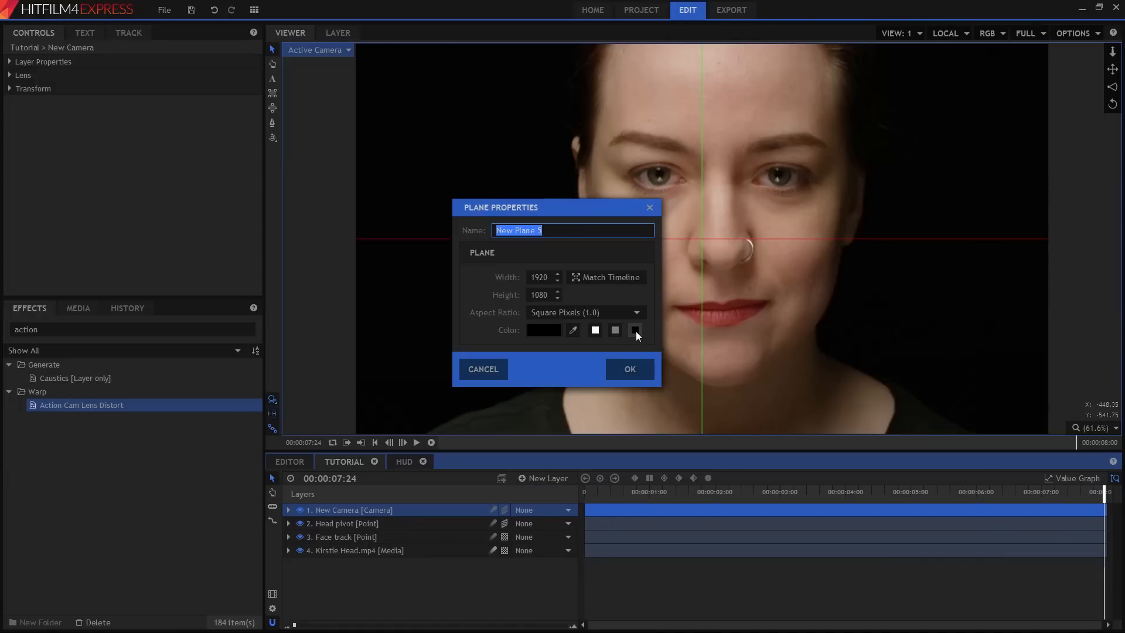
{"action": "type", "text": "Face mask"}
{"action": "key", "text": "Return"}
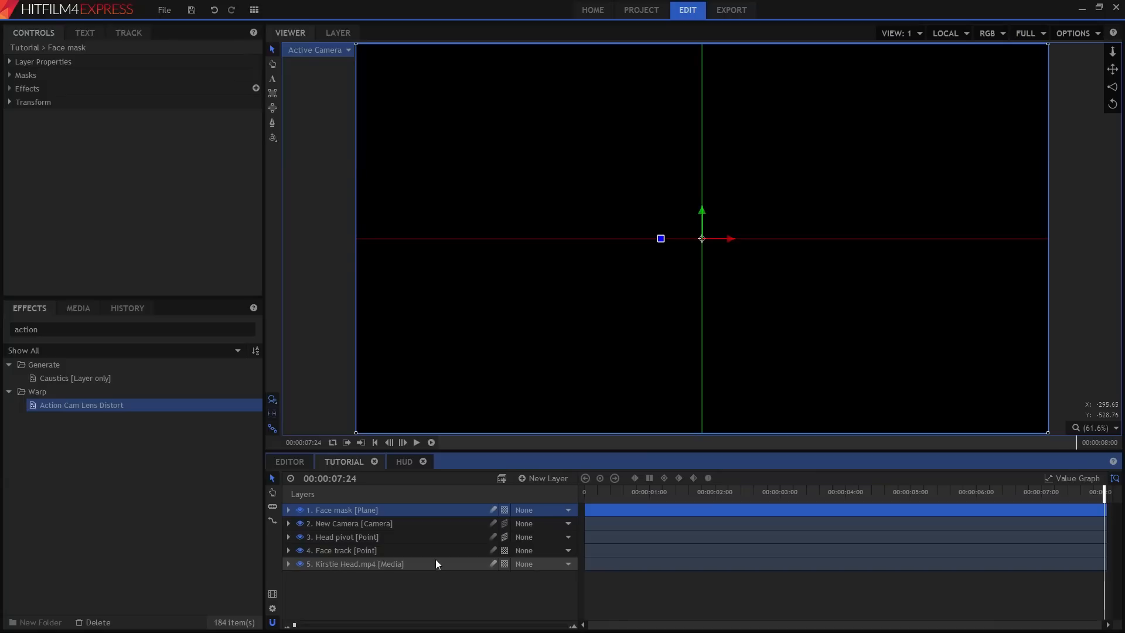
Set the Face mask layer's scale to 110%.
{"action": "left_click", "coordinate": [10, 102]}
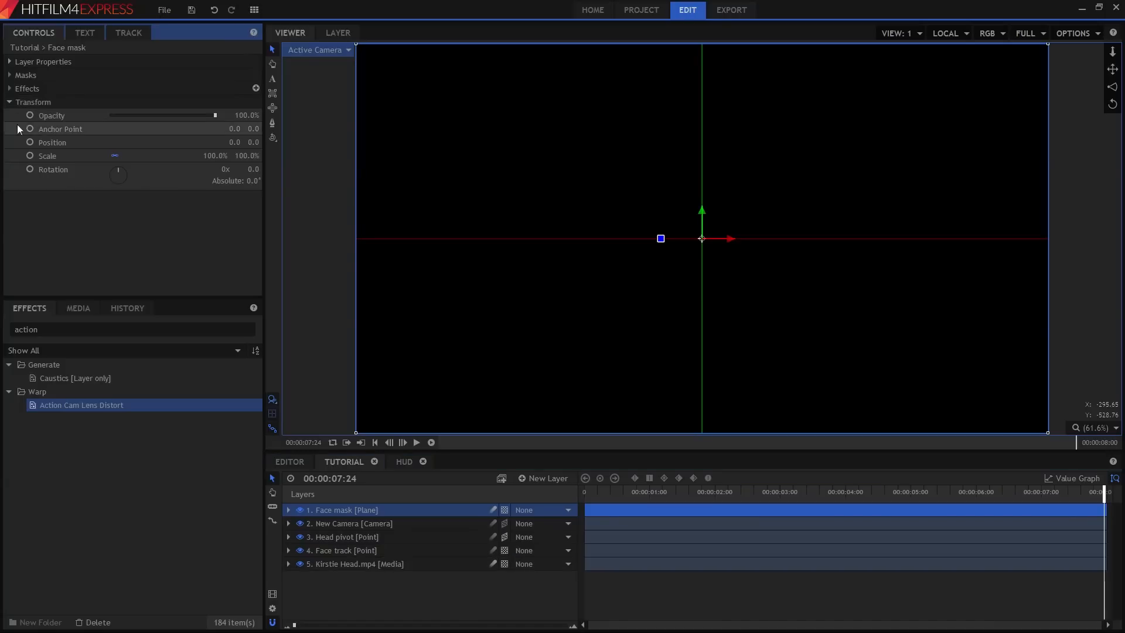
{"action": "type", "text": "110"}
{"action": "key", "text": "Return"}
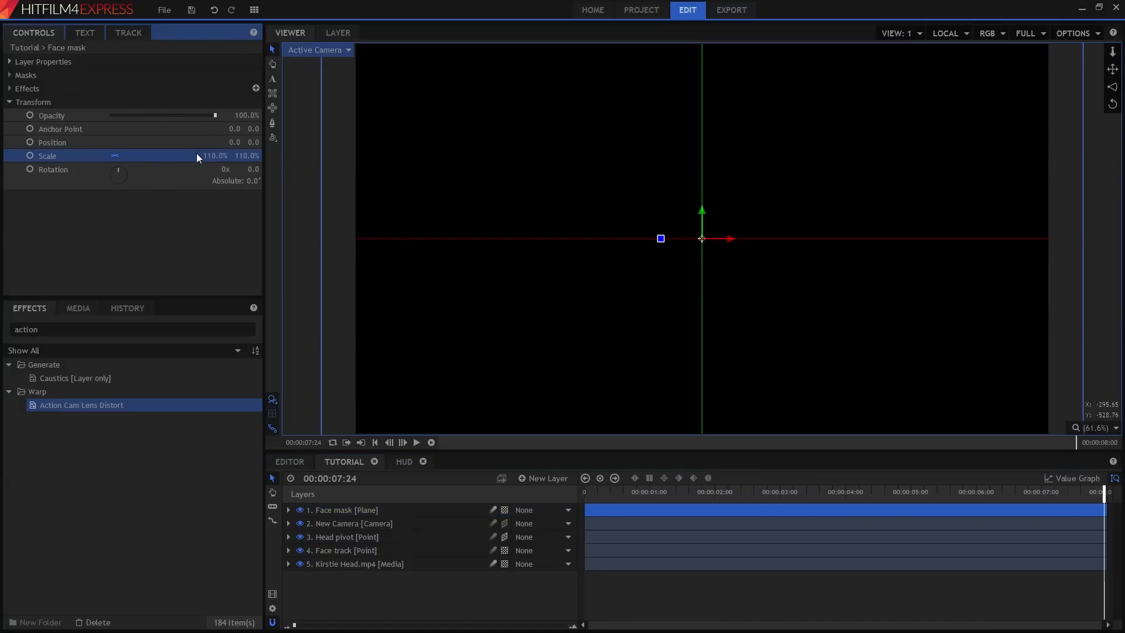
Make the Face mask a 3D plane and parent it to Head pivot.
{"action": "left_click", "coordinate": [505, 510]}
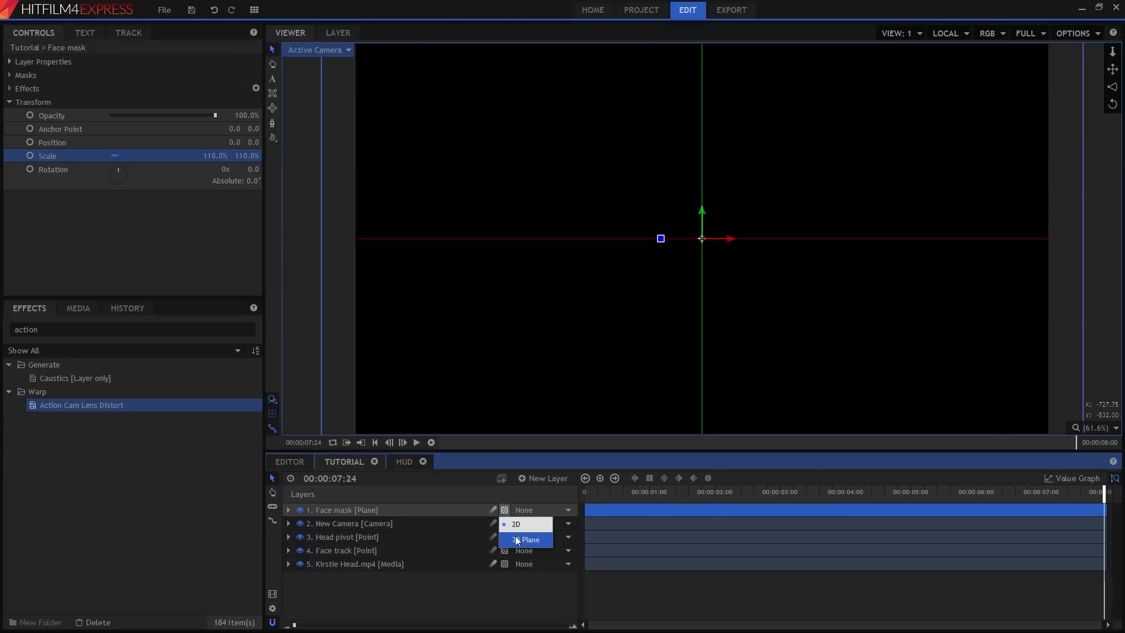
{"action": "left_click", "coordinate": [518, 539]}
{"action": "left_click", "coordinate": [532, 509]}
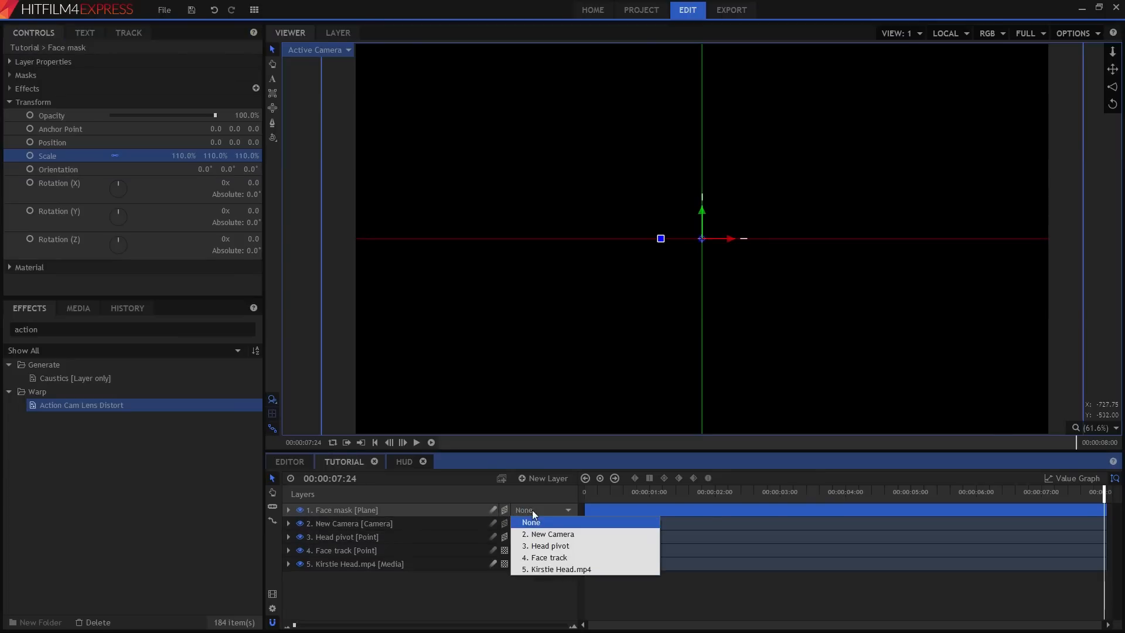
{"action": "left_click", "coordinate": [542, 545]}
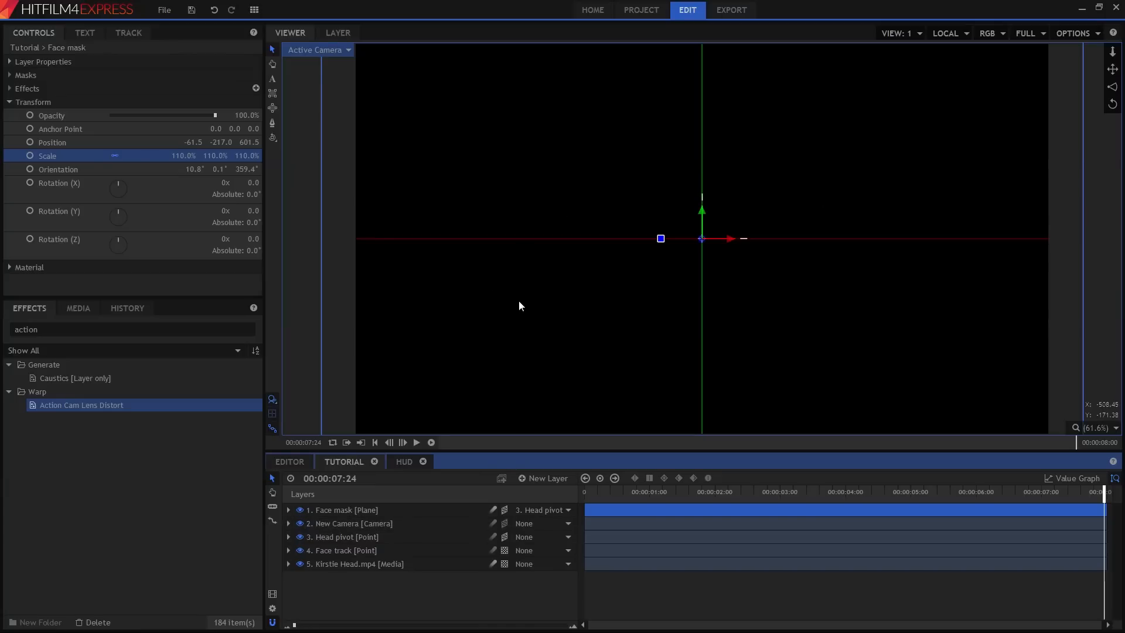
Hide the Face mask layer and start a point mask along the face's left jaw up to the hairline.
{"action": "left_click", "coordinate": [300, 511]}
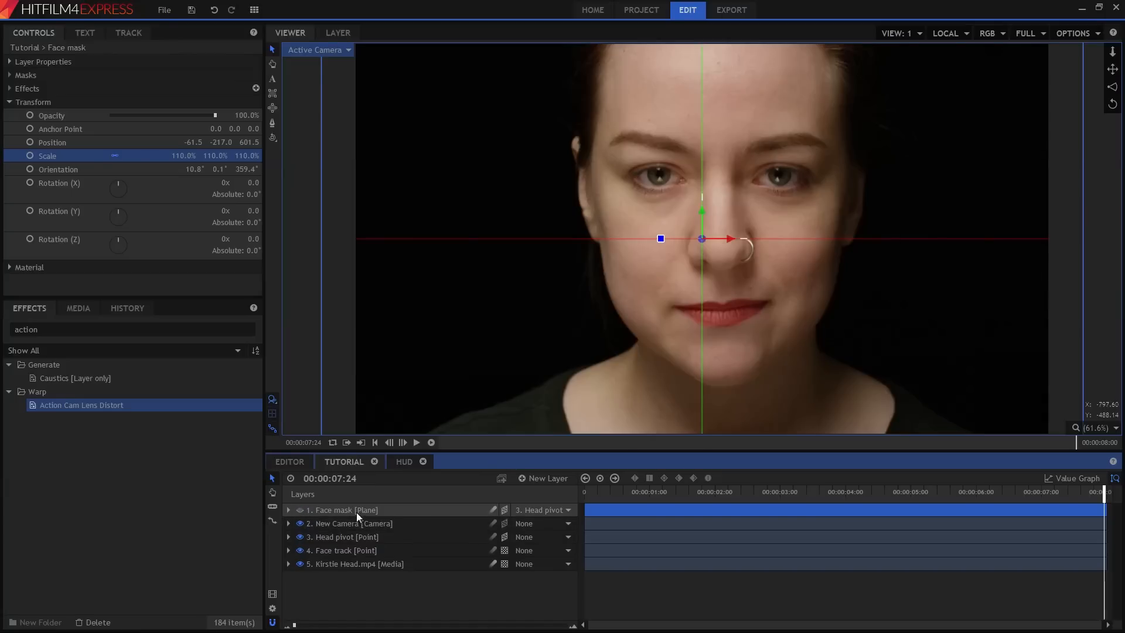
{"action": "left_click", "coordinate": [271, 122]}
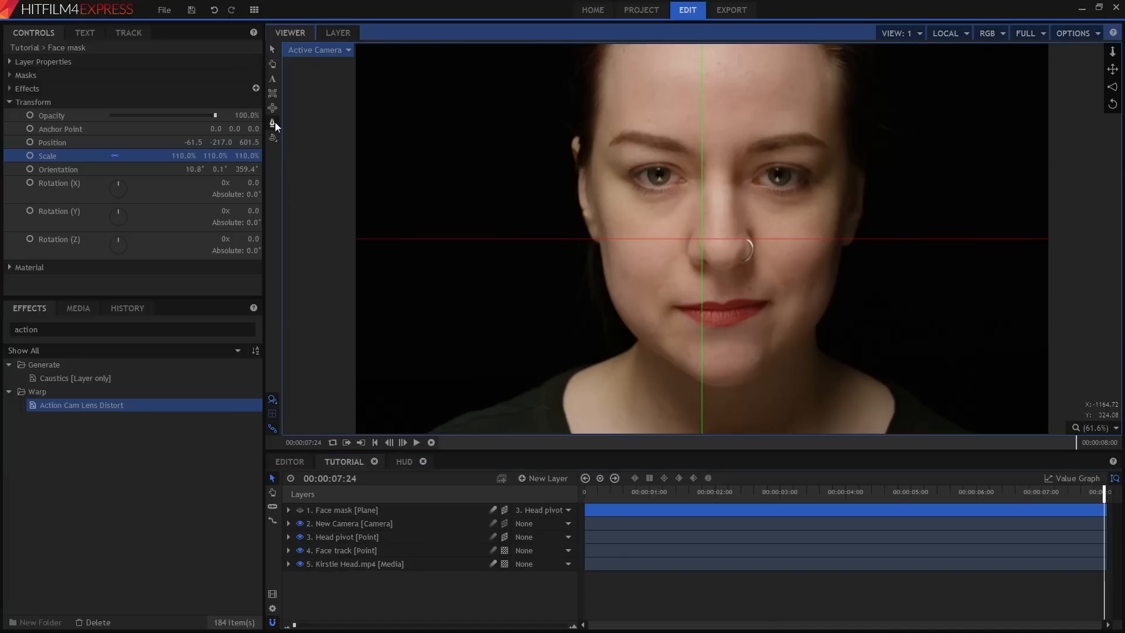
{"action": "left_click", "coordinate": [359, 511]}
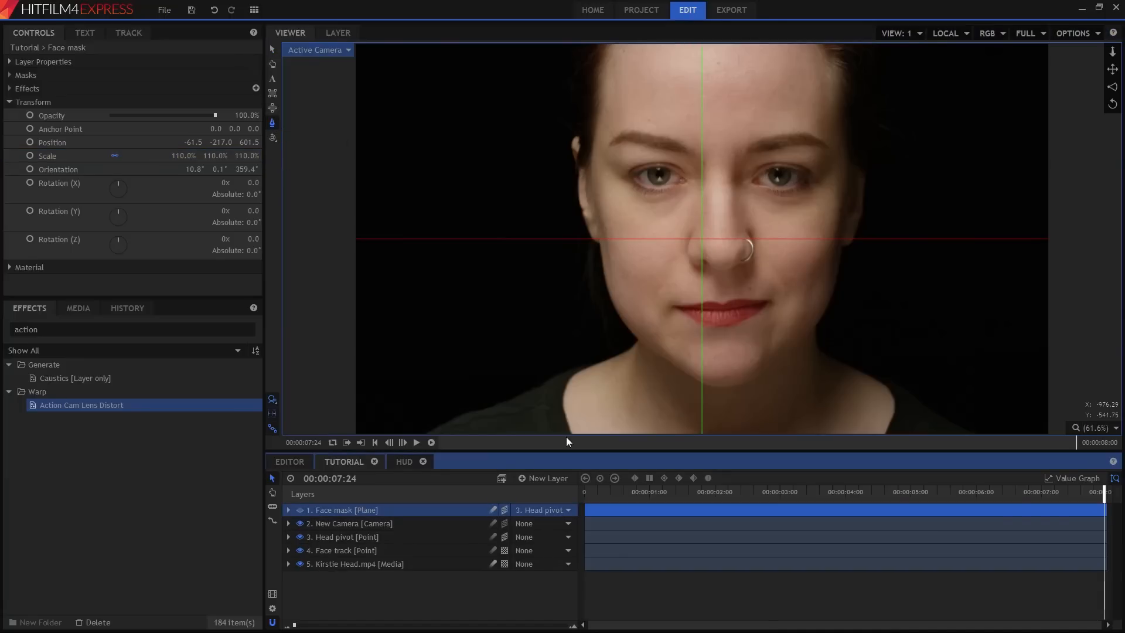
{"action": "left_click", "coordinate": [729, 386]}
{"action": "left_click", "coordinate": [681, 372]}
{"action": "left_click", "coordinate": [633, 332]}
{"action": "left_click", "coordinate": [610, 289]}
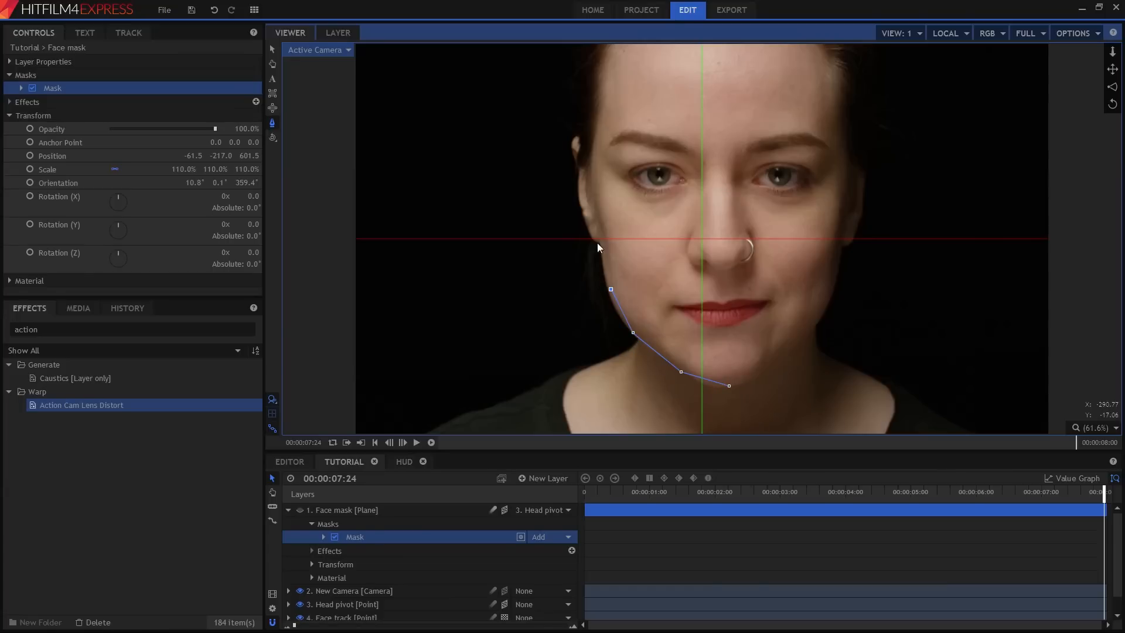
{"action": "left_click", "coordinate": [589, 180]}
{"action": "left_click", "coordinate": [593, 133]}
{"action": "left_click", "coordinate": [607, 47]}
Continue the mask points around the top of the head, the right side and the chin.
{"action": "left_click_drag", "start_coordinate": [715, 172], "coordinate": [668, 215]}
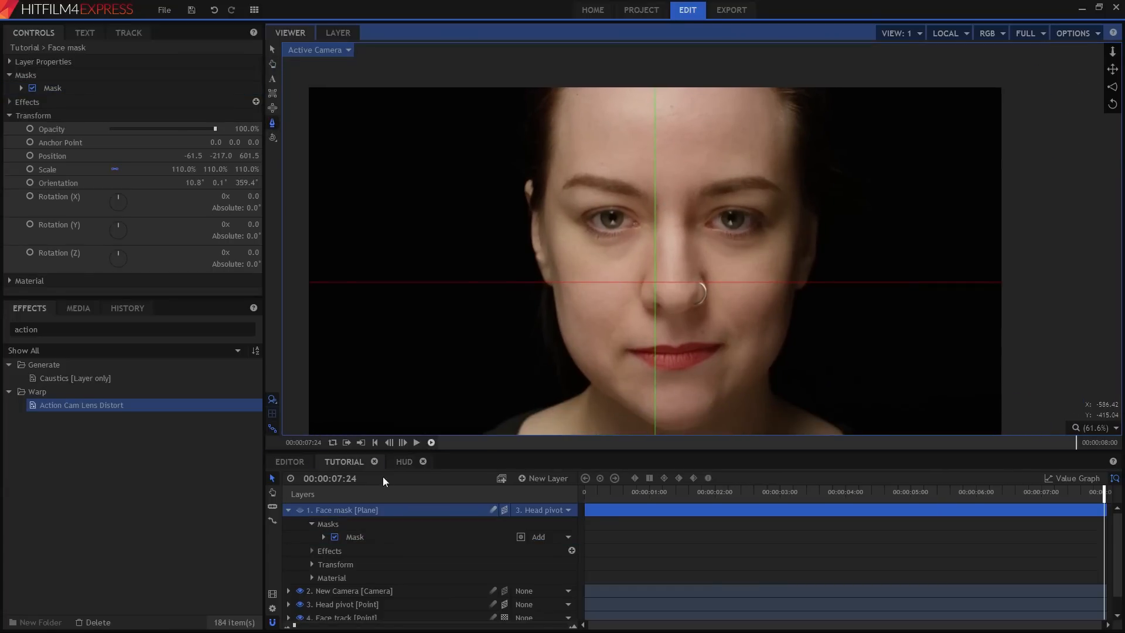
{"action": "left_click", "coordinate": [384, 541]}
{"action": "left_click", "coordinate": [588, 61]}
{"action": "left_click", "coordinate": [682, 53]}
{"action": "left_click", "coordinate": [775, 70]}
{"action": "left_click", "coordinate": [789, 114]}
{"action": "left_click", "coordinate": [795, 179]}
{"action": "left_click", "coordinate": [798, 236]}
{"action": "left_click", "coordinate": [788, 314]}
{"action": "left_click", "coordinate": [766, 371]}
{"action": "left_click", "coordinate": [724, 408]}
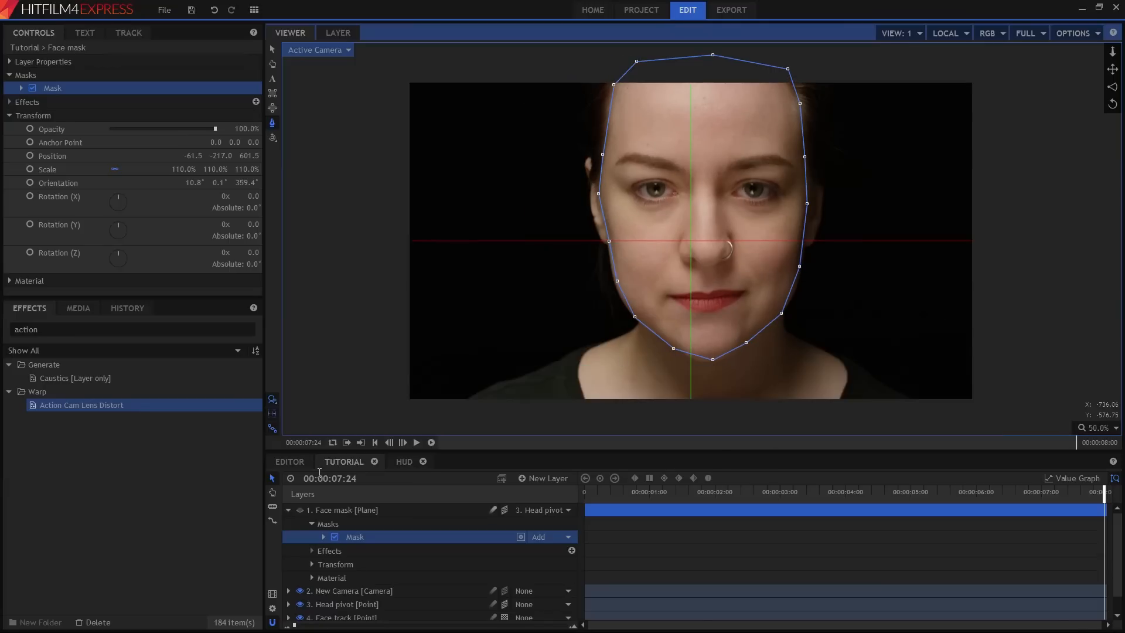
Show the Face mask layer again and invert its mask.
{"action": "left_click", "coordinate": [300, 510]}
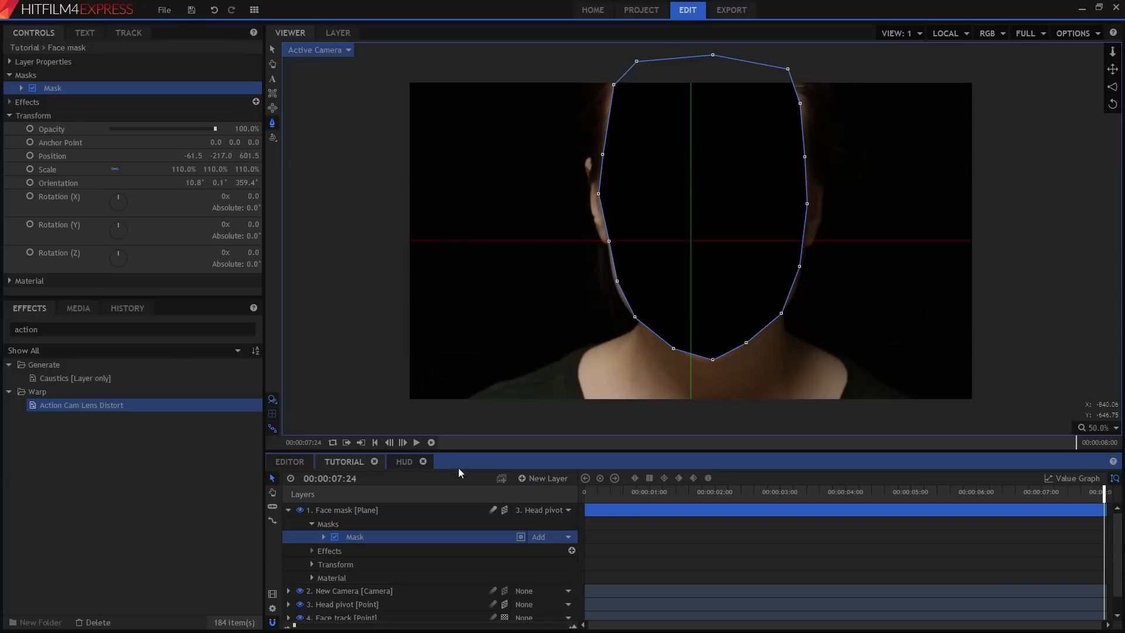
{"action": "left_click", "coordinate": [521, 537]}
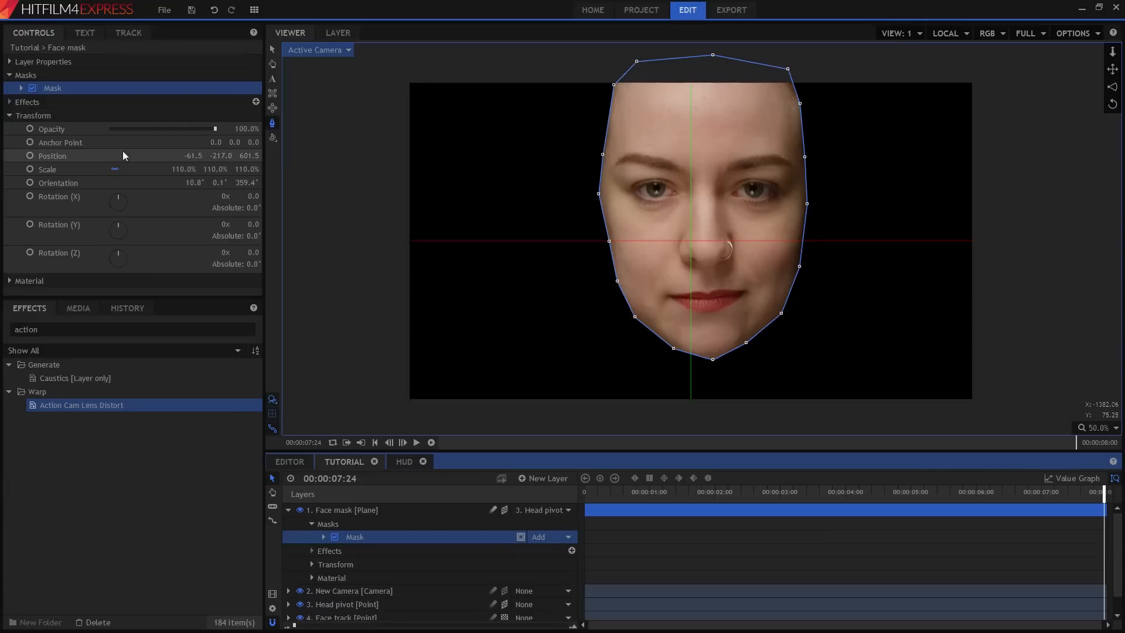
{"action": "left_click", "coordinate": [22, 88]}
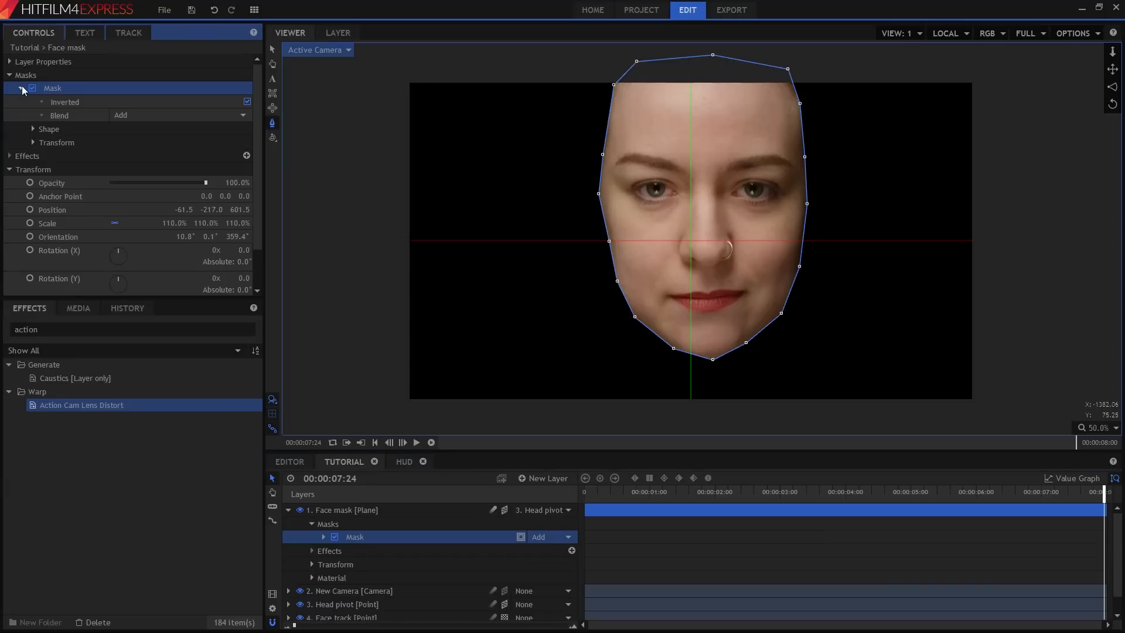
Set the Face mask's scale to 130% and the mask's expansion to -35 px.
{"action": "left_click", "coordinate": [32, 129]}
{"action": "left_click_drag", "start_coordinate": [229, 184], "coordinate": [231, 142]}
{"action": "left_click_drag", "start_coordinate": [598, 495], "coordinate": [1104, 526]}
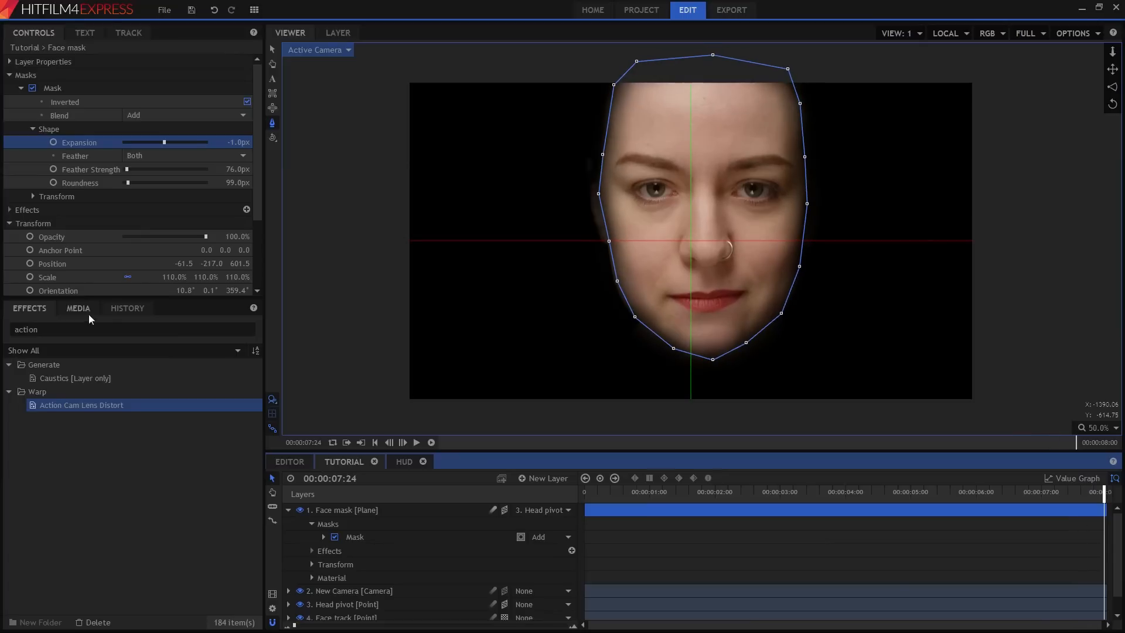
{"action": "left_click_drag", "start_coordinate": [164, 277], "coordinate": [167, 277]}
{"action": "left_click_drag", "start_coordinate": [233, 143], "coordinate": [214, 143]}
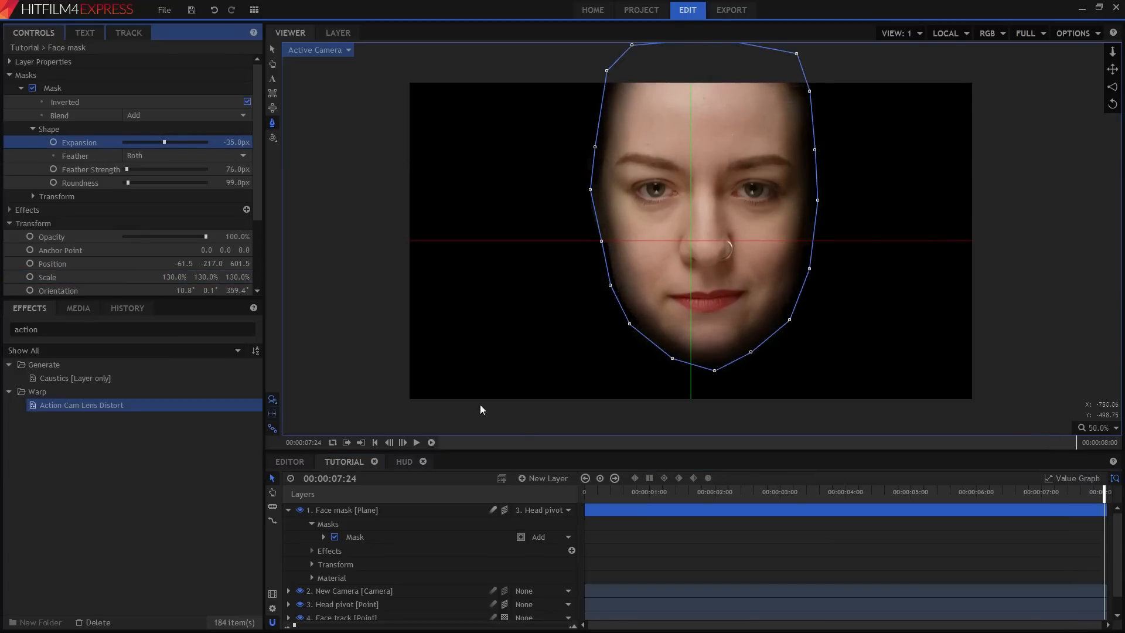
{"action": "left_click_drag", "start_coordinate": [589, 490], "coordinate": [1103, 494]}
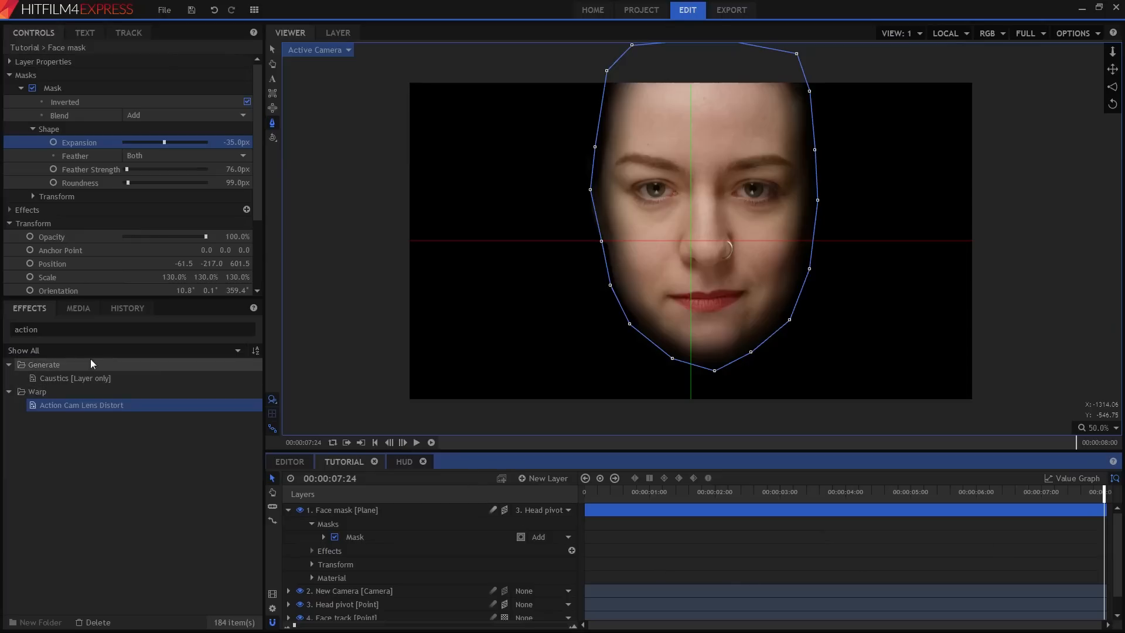
Add the HUD composite shot from the media library to the top of the Tutorial composite.
{"action": "left_click", "coordinate": [79, 306]}
{"action": "scroll", "coordinate": [60, 528], "scroll_direction": "down", "scroll_amount": 2}
{"action": "left_click", "coordinate": [65, 518]}
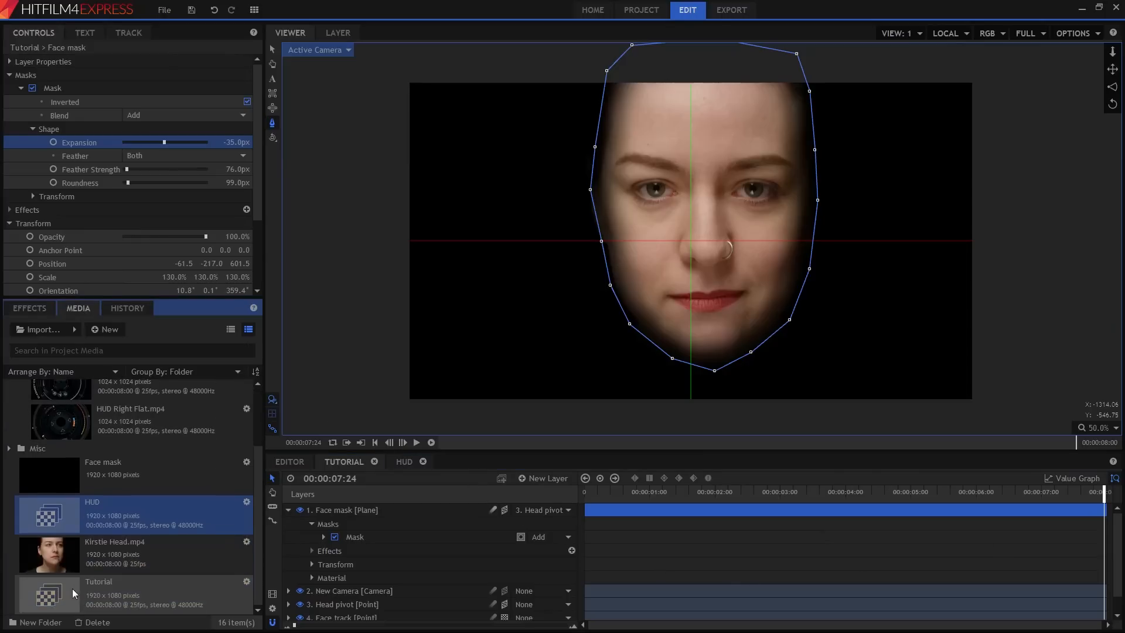
{"action": "left_click_drag", "start_coordinate": [67, 520], "coordinate": [360, 506]}
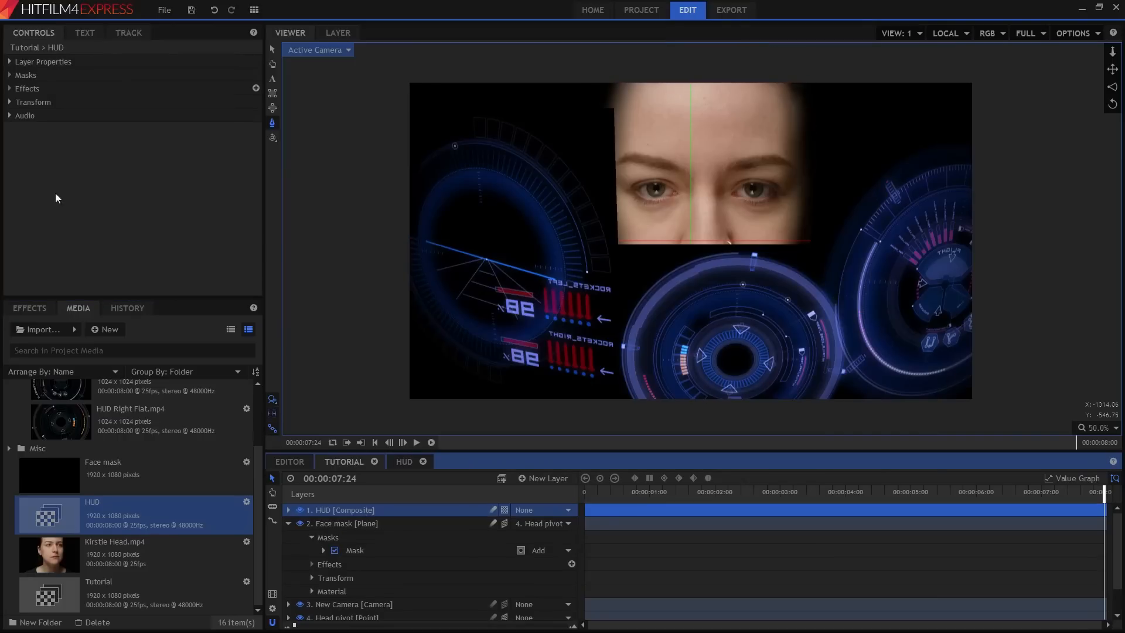
Set the HUD layer's blend mode to Screen.
{"action": "left_click", "coordinate": [10, 62]}
{"action": "left_click", "coordinate": [175, 128]}
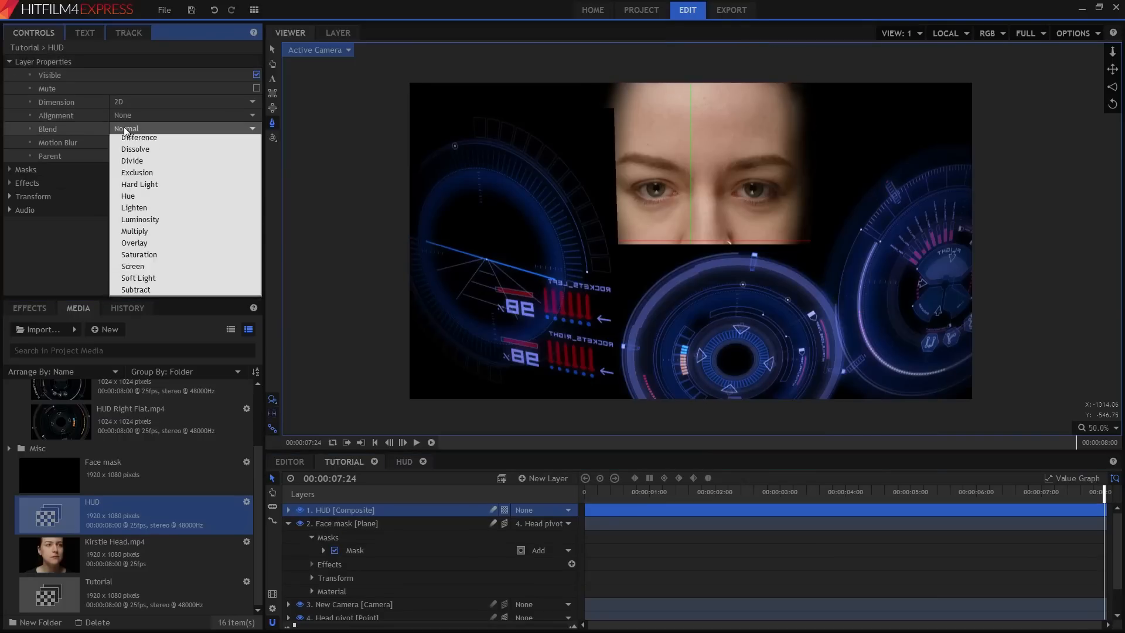
{"action": "left_click", "coordinate": [164, 345]}
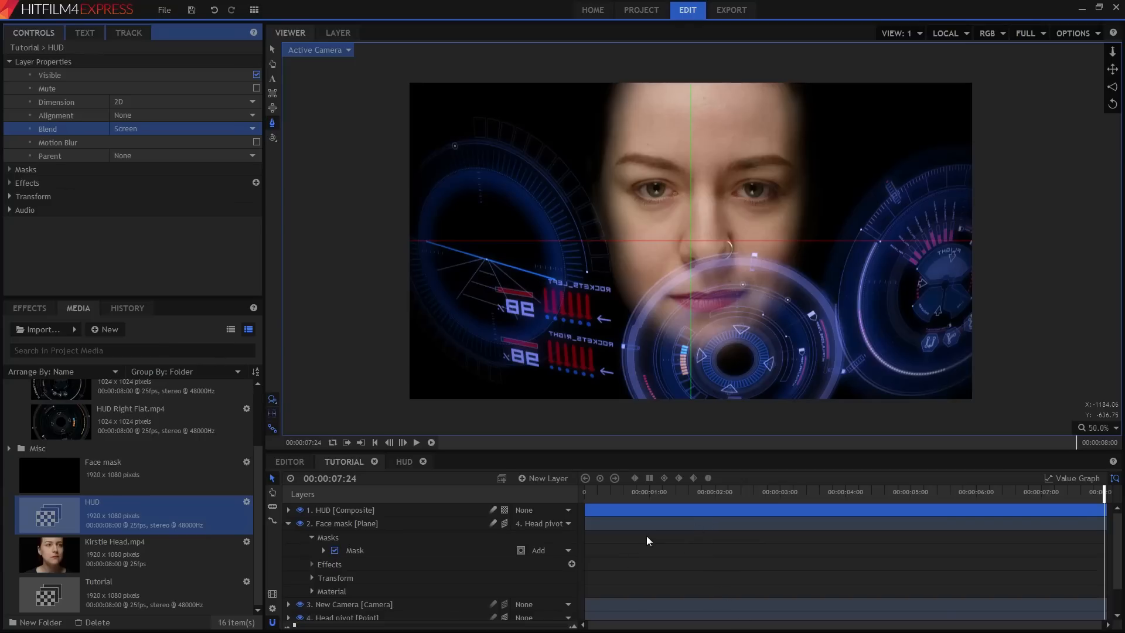
Search the effects for "balance" and apply Color Balance to the Kirstie Head.mp4 layer.
{"action": "left_click", "coordinate": [29, 308]}
{"action": "left_click", "coordinate": [49, 333]}
{"action": "double_click", "coordinate": [49, 333]}
{"action": "type", "text": "balance"}
{"action": "left_click_drag", "start_coordinate": [58, 405], "coordinate": [362, 615]}
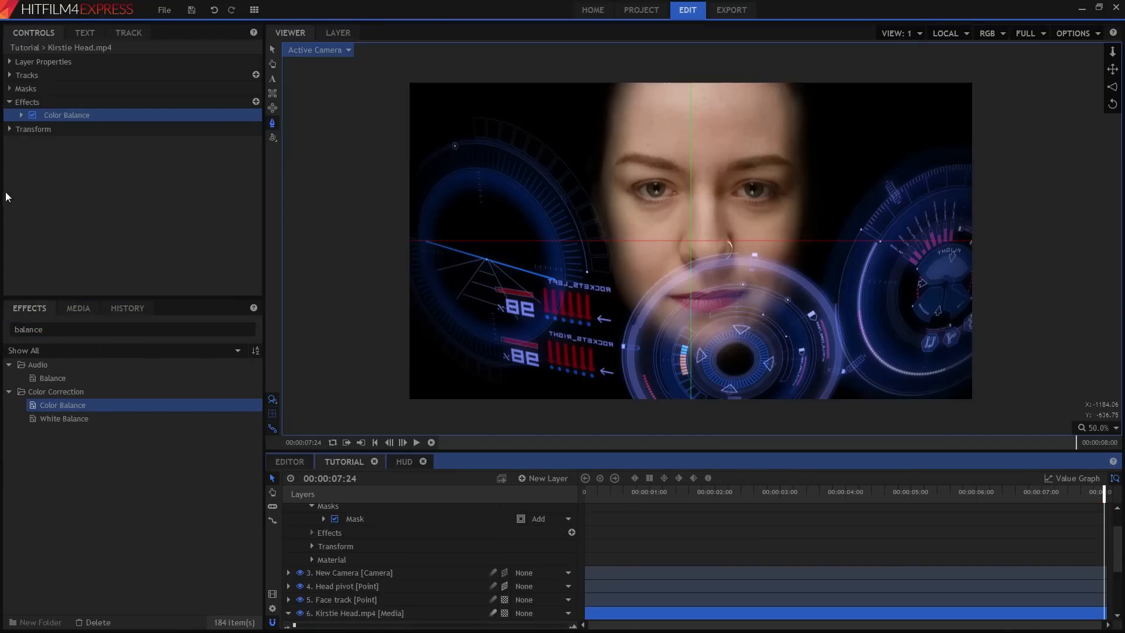
Set Color Balance blue balance to 29 for shadows, 23 for midtones and 28 for highlights, and enable Preserve Luminosity.
{"action": "left_click", "coordinate": [21, 115]}
{"action": "left_click", "coordinate": [32, 156]}
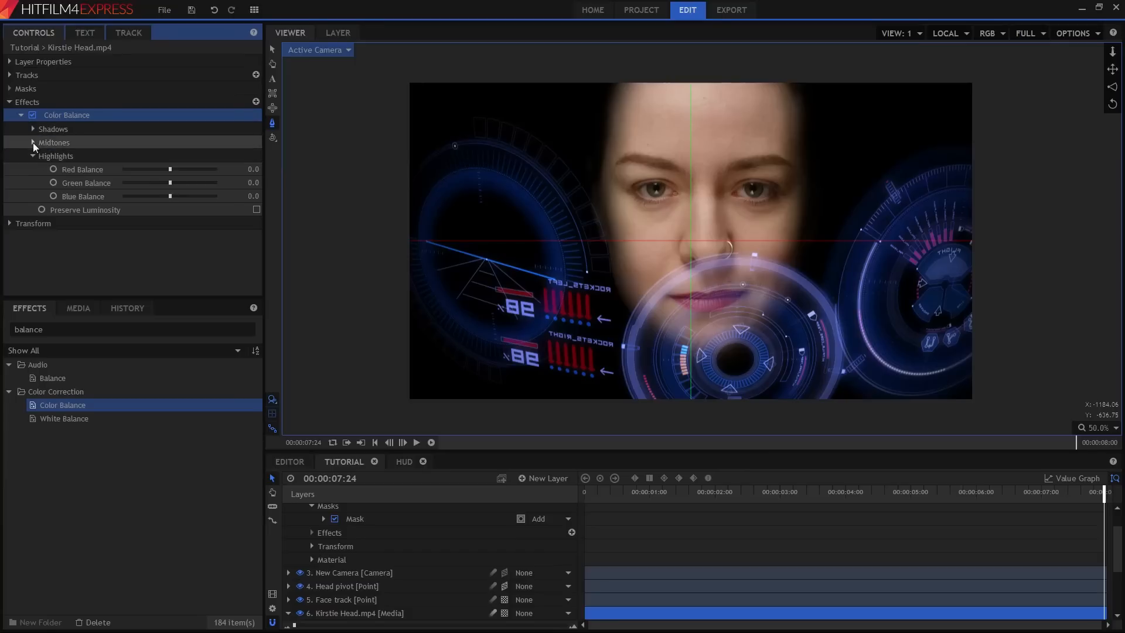
{"action": "left_click", "coordinate": [32, 142]}
{"action": "left_click", "coordinate": [32, 129]}
{"action": "left_click_drag", "start_coordinate": [243, 170], "coordinate": [259, 170]}
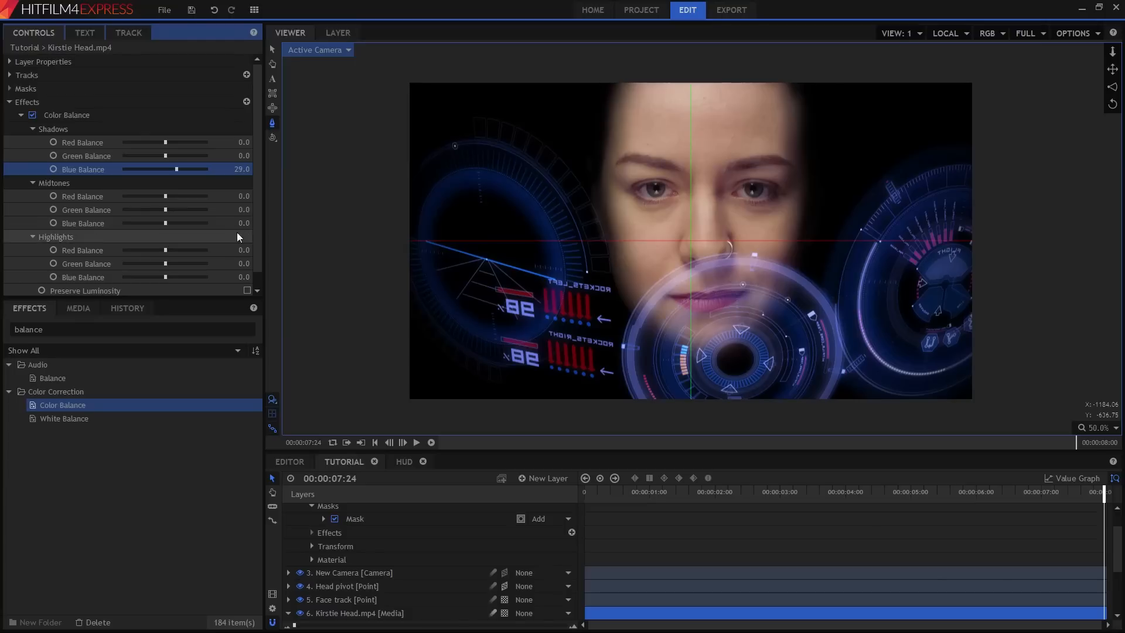
{"action": "left_click_drag", "start_coordinate": [242, 223], "coordinate": [246, 223]}
{"action": "left_click_drag", "start_coordinate": [241, 277], "coordinate": [257, 277]}
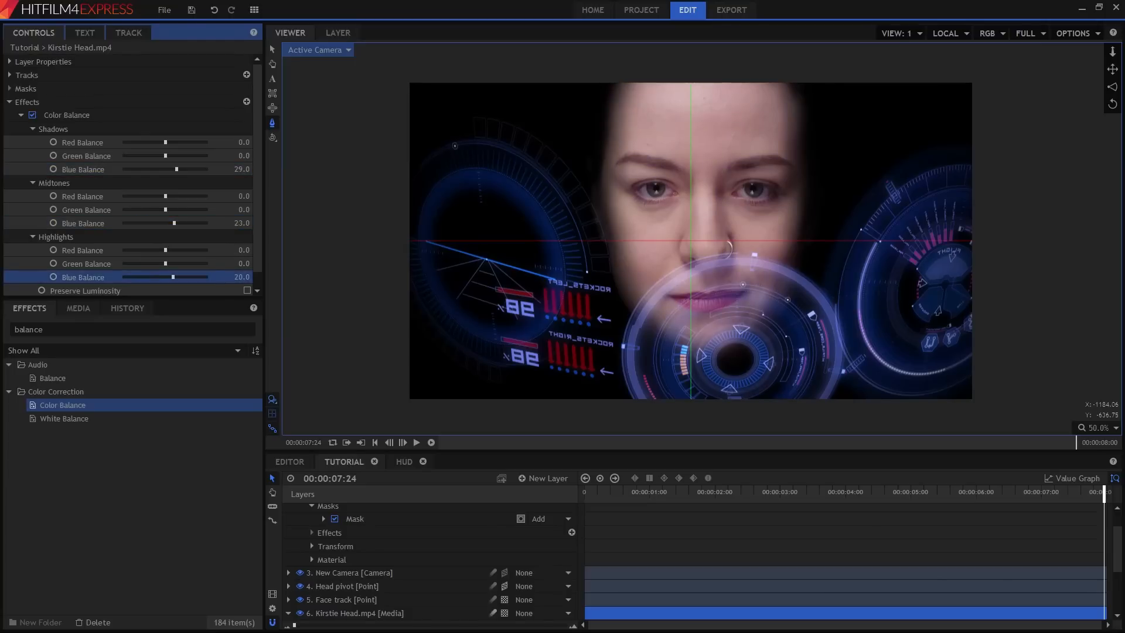
{"action": "left_click", "coordinate": [247, 291]}
{"action": "left_click_drag", "start_coordinate": [612, 495], "coordinate": [701, 491]}
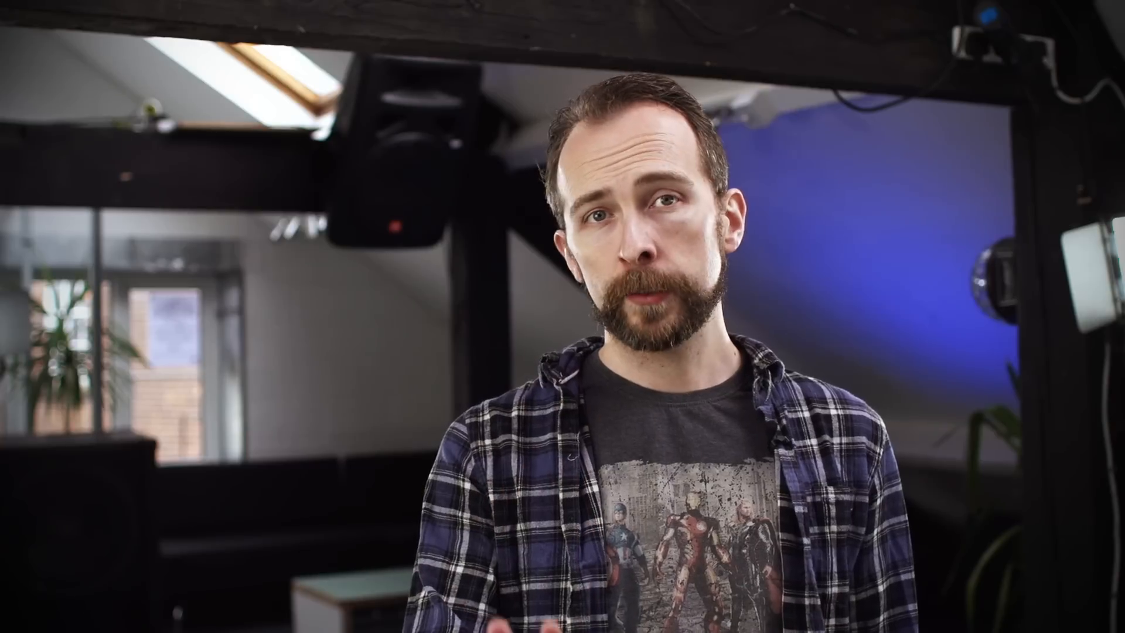